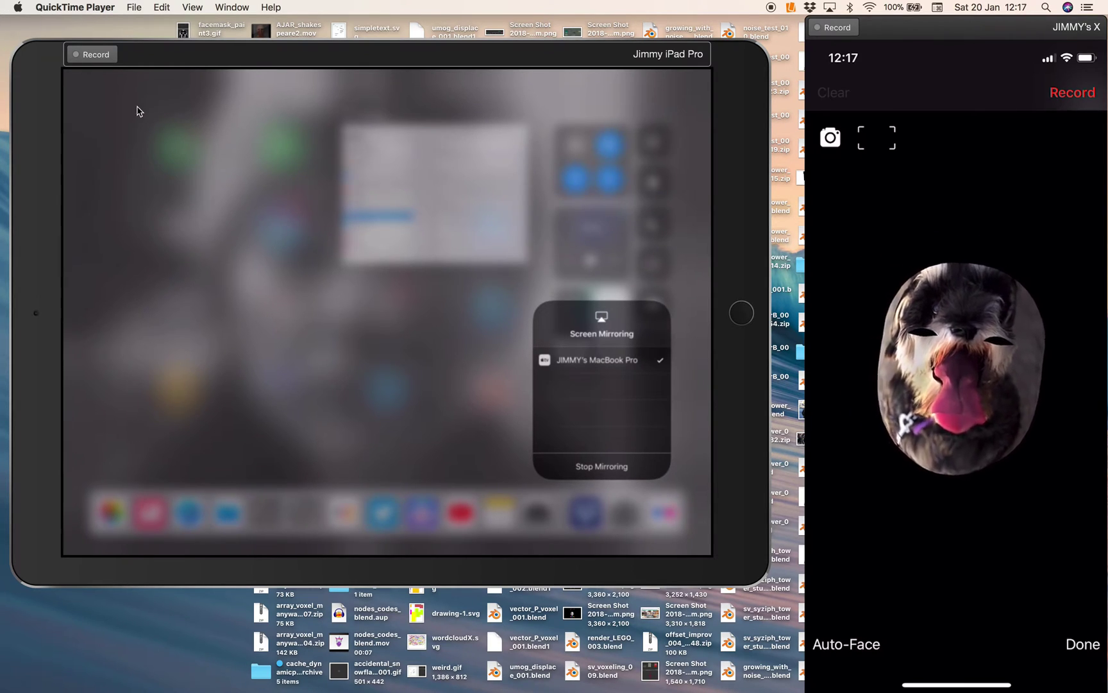
Focus the mirrored iPad window in QuickTime Player before moving to the Blender scene
left_click(732, 192)
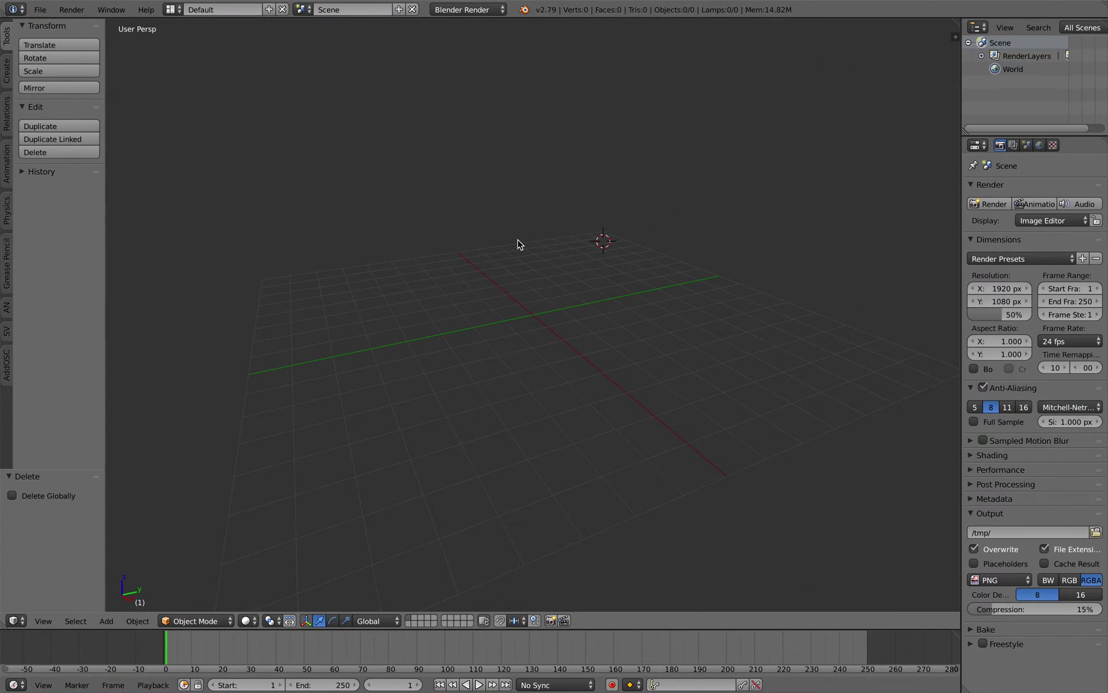
Import face_1222_171803.dae from Documents with the Mecabricks (.dae) importer
scroll(518, 244, "right", 10)
left_click(42, 11)
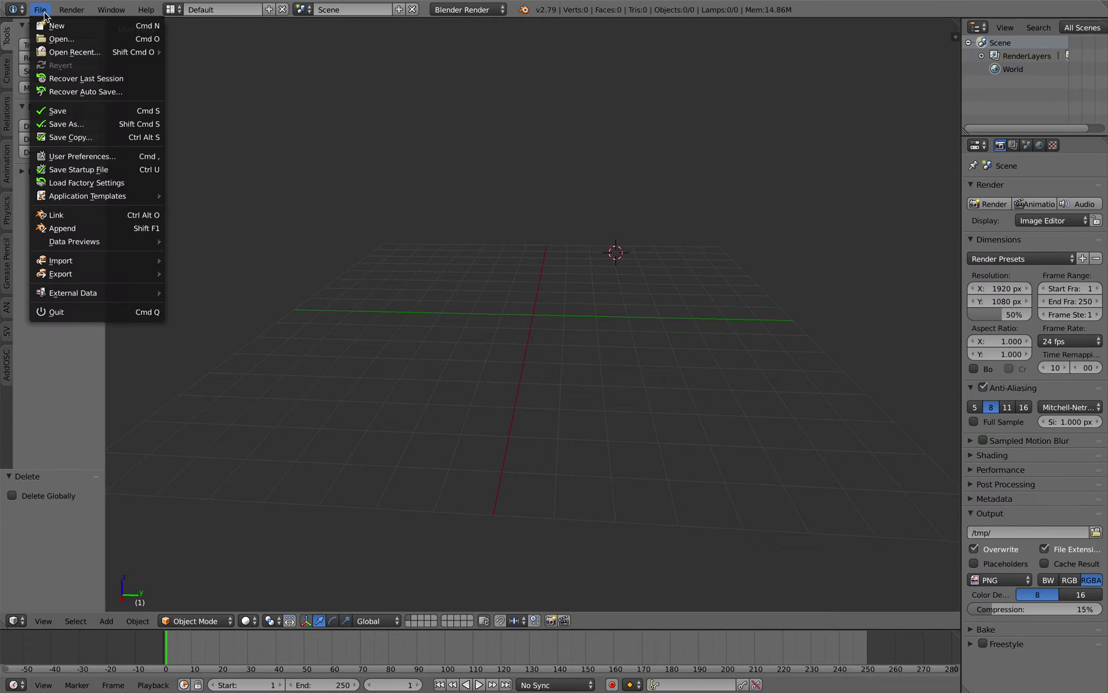
mouse_move(131, 263)
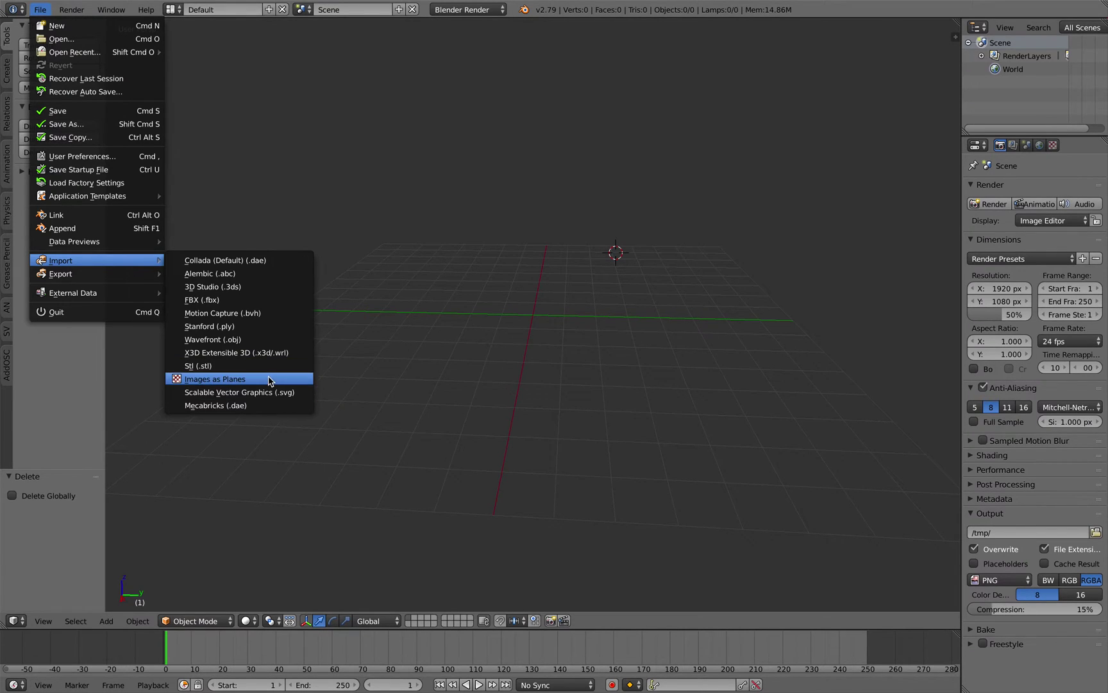
left_click(266, 405)
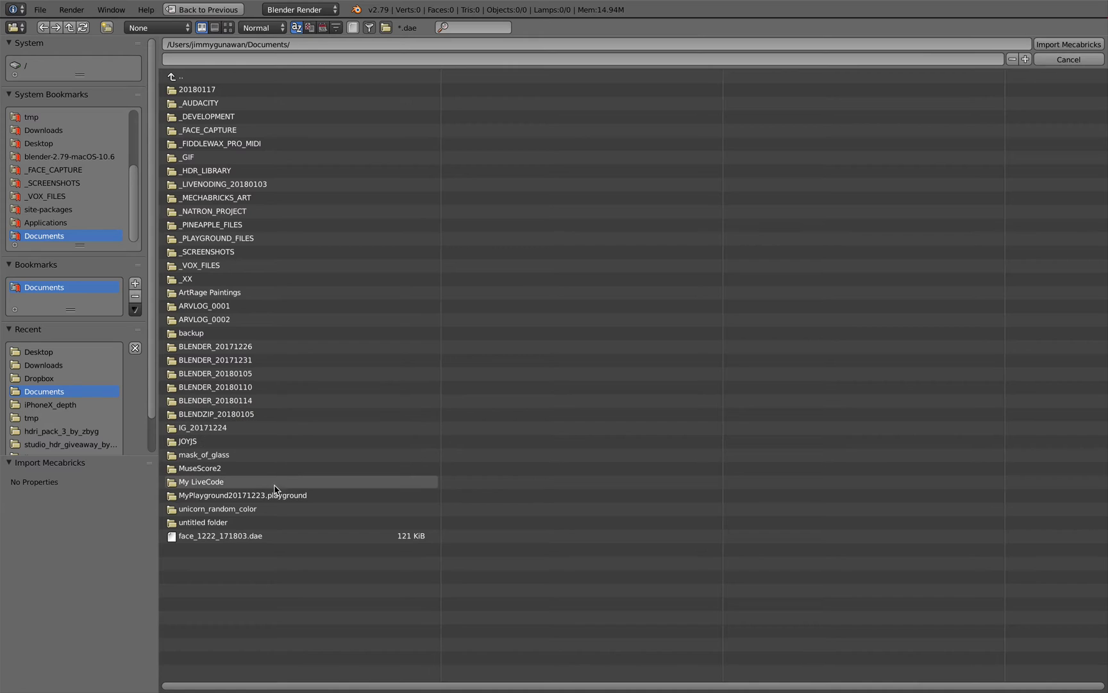
double_click(269, 534)
scroll(513, 333, "up", 4)
Delete the camera node13 and the face_1222 object from the scene
scroll(536, 303, "up", 5)
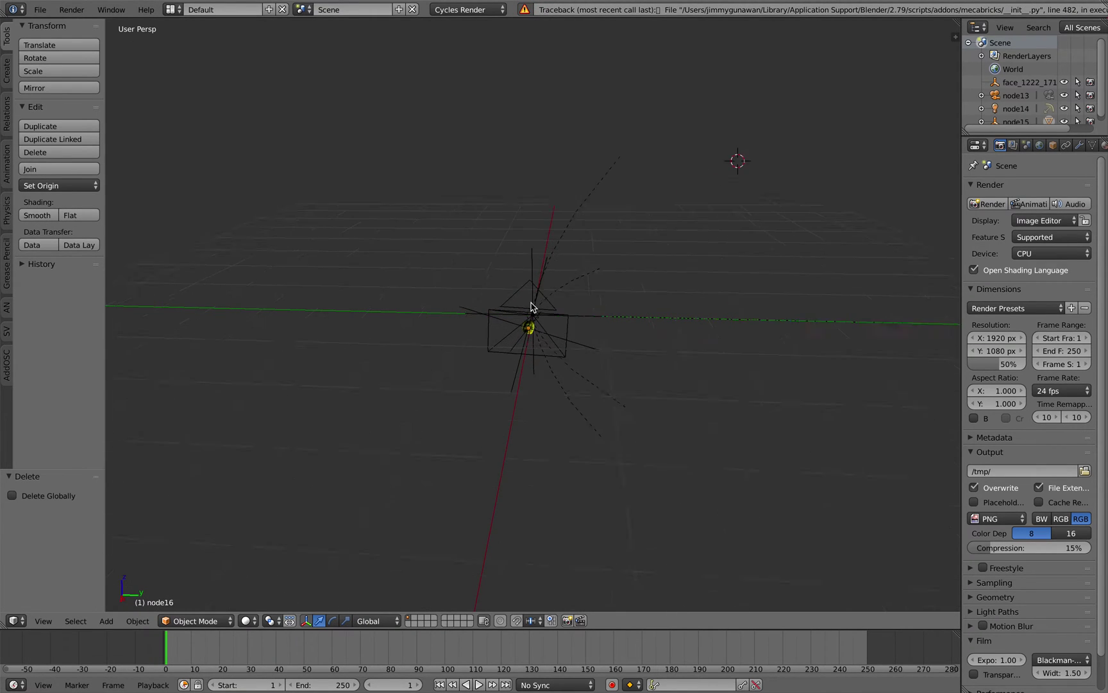
scroll(536, 301, "up", 1)
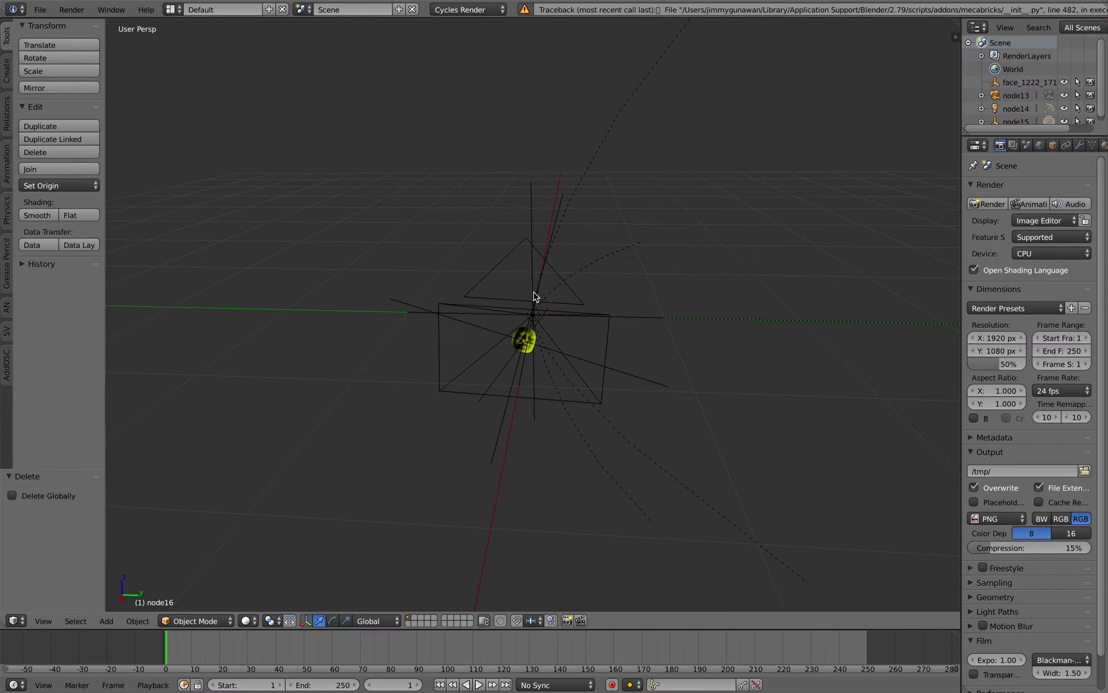
scroll(537, 296, "right", 5)
scroll(536, 296, "right", 5)
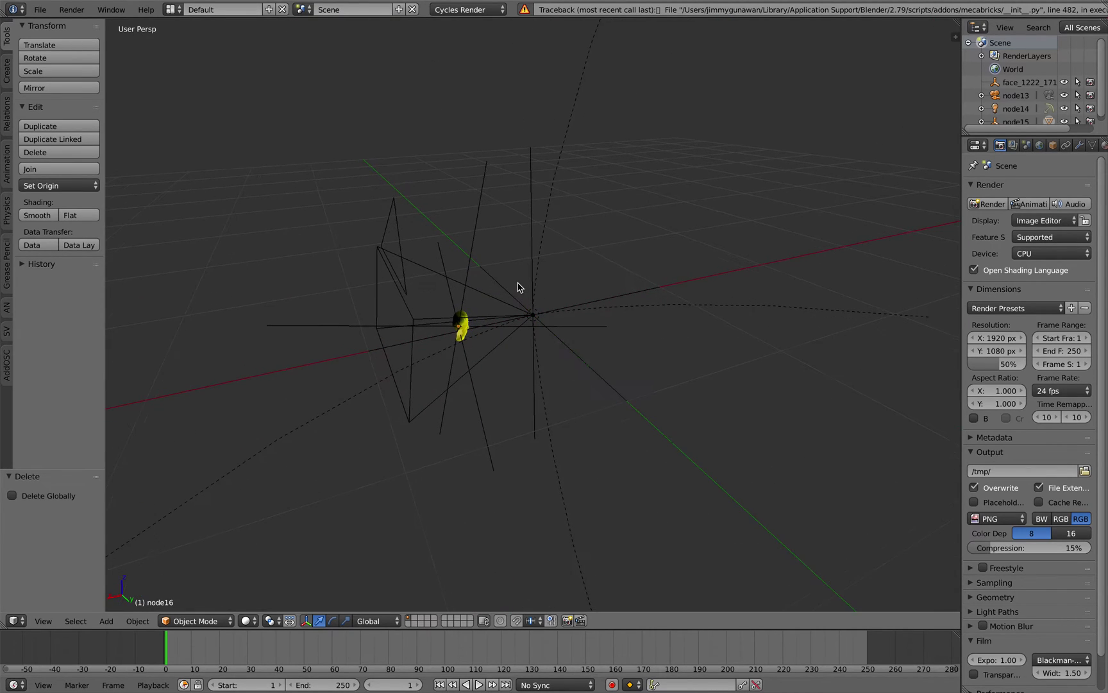
scroll(536, 296, "right", 10)
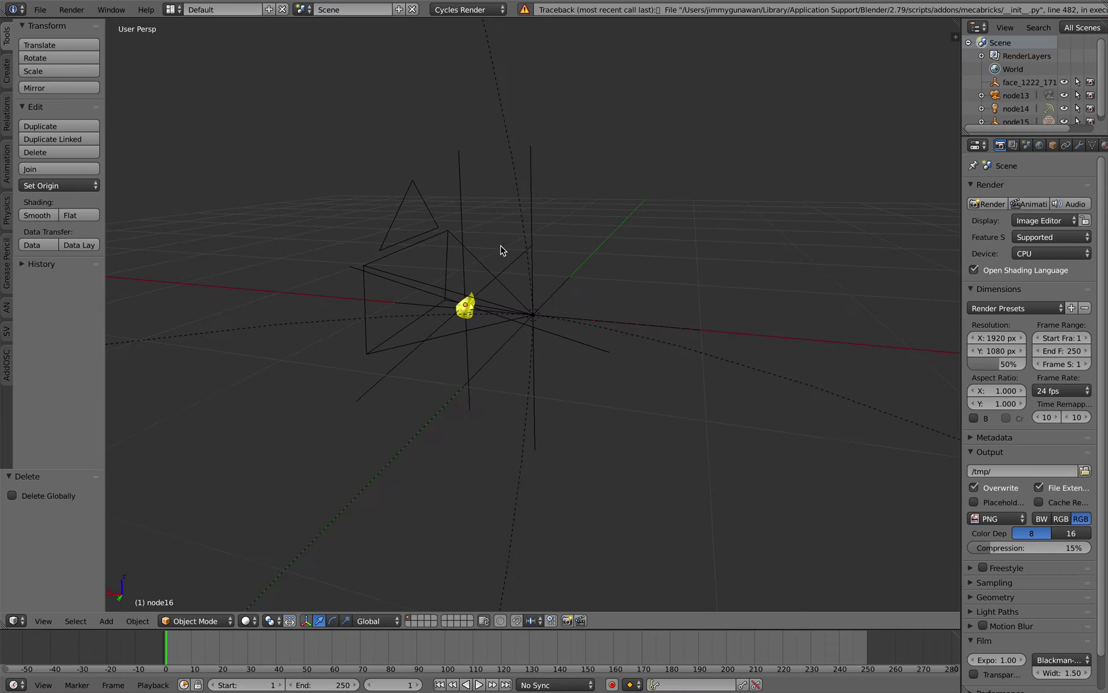
scroll(495, 250, "up", 5)
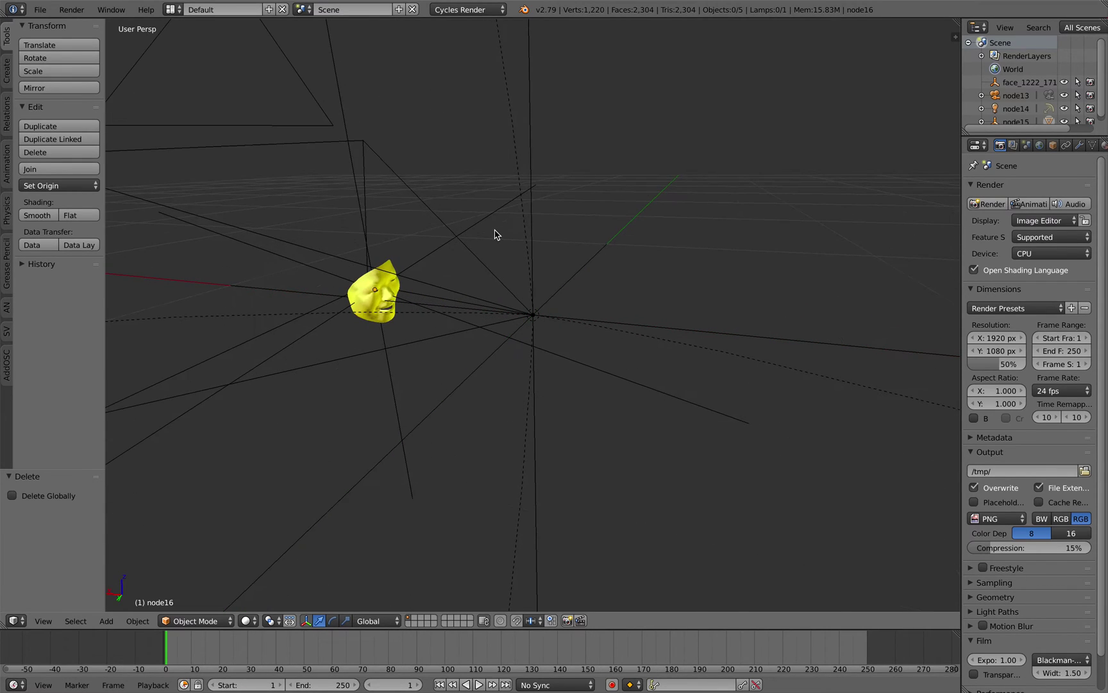
scroll(471, 231, "right", 5)
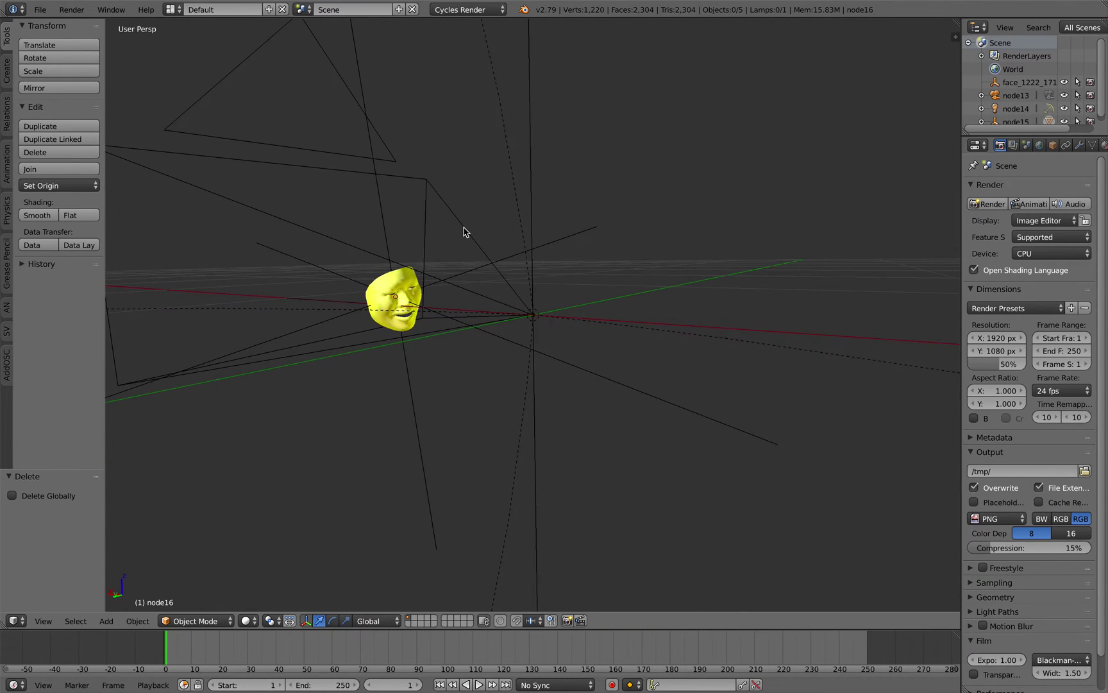
right_click(466, 232)
key("Delete")
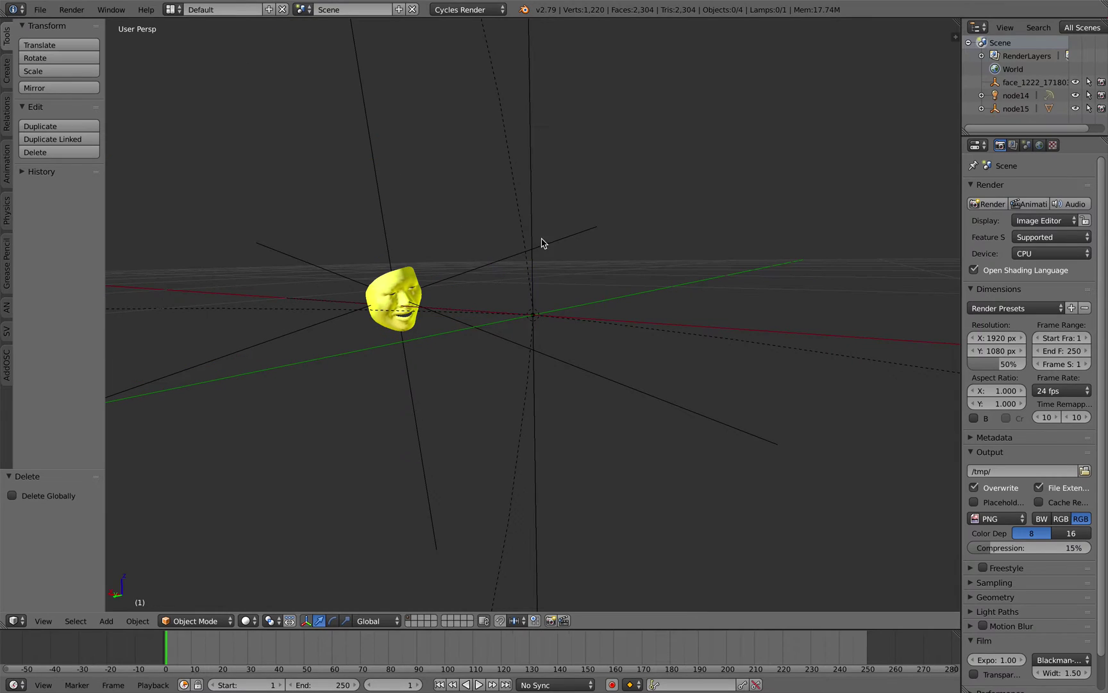
right_click(530, 236)
key("x")
left_click(531, 236)
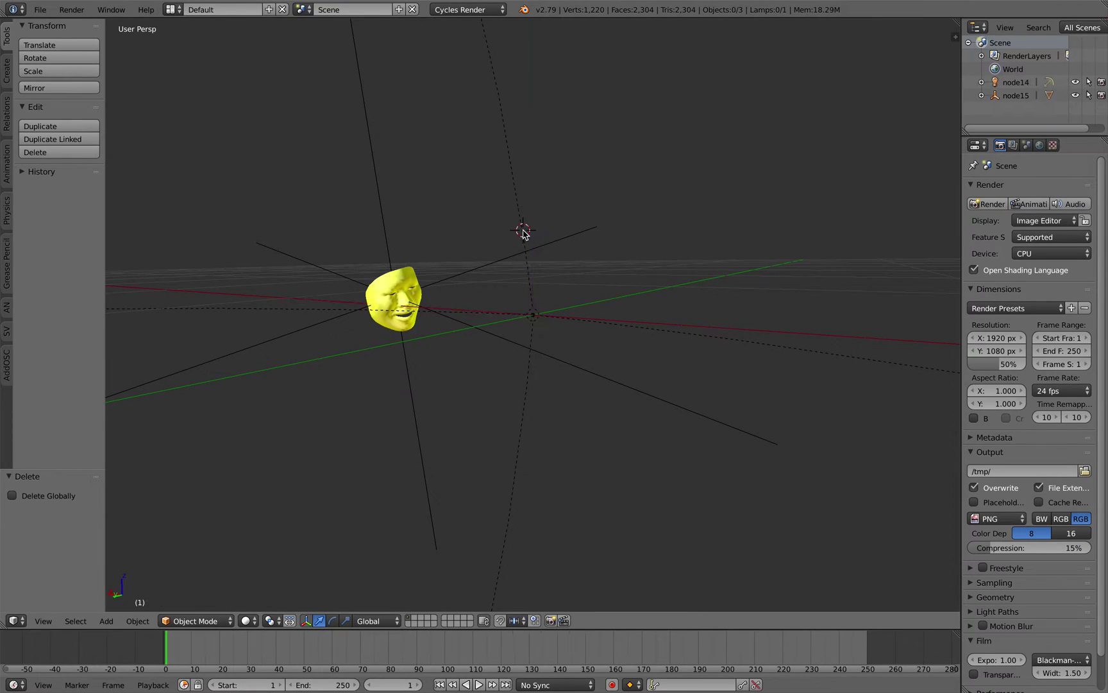
Delete the lamp node14 and the empty node15, leaving only node16
right_click(522, 234)
key("x")
left_click(520, 231)
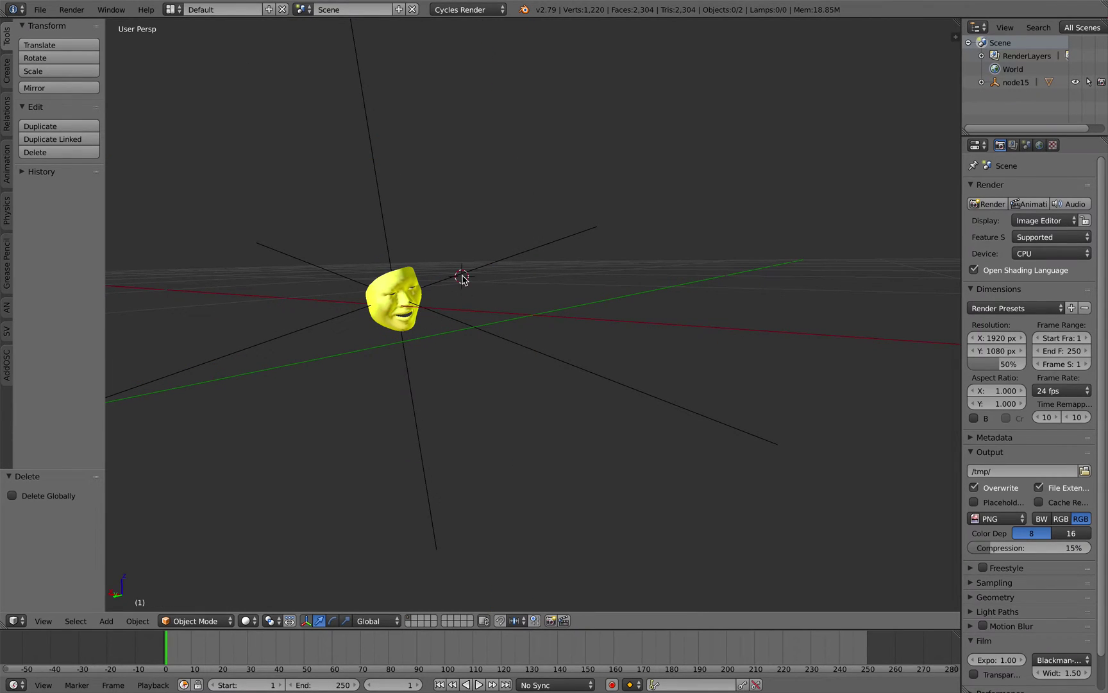
right_click(460, 276)
key("x")
left_click(460, 275)
mouse_move(535, 311)
left_mouse_down()
mouse_move(558, 330)
mouse_move(564, 363)
mouse_move(552, 364)
mouse_move(565, 377)
left_mouse_up()
Select node16, cancel two trial moves so it stays at the origin, and orbit around it
right_click(563, 363)
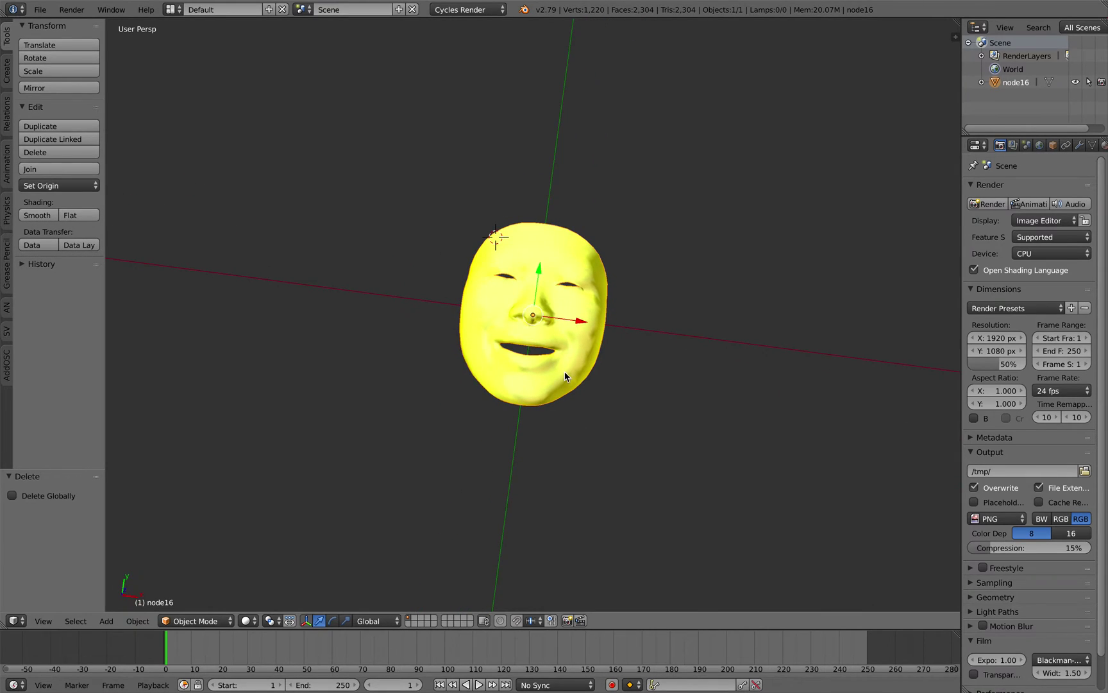
key("g")
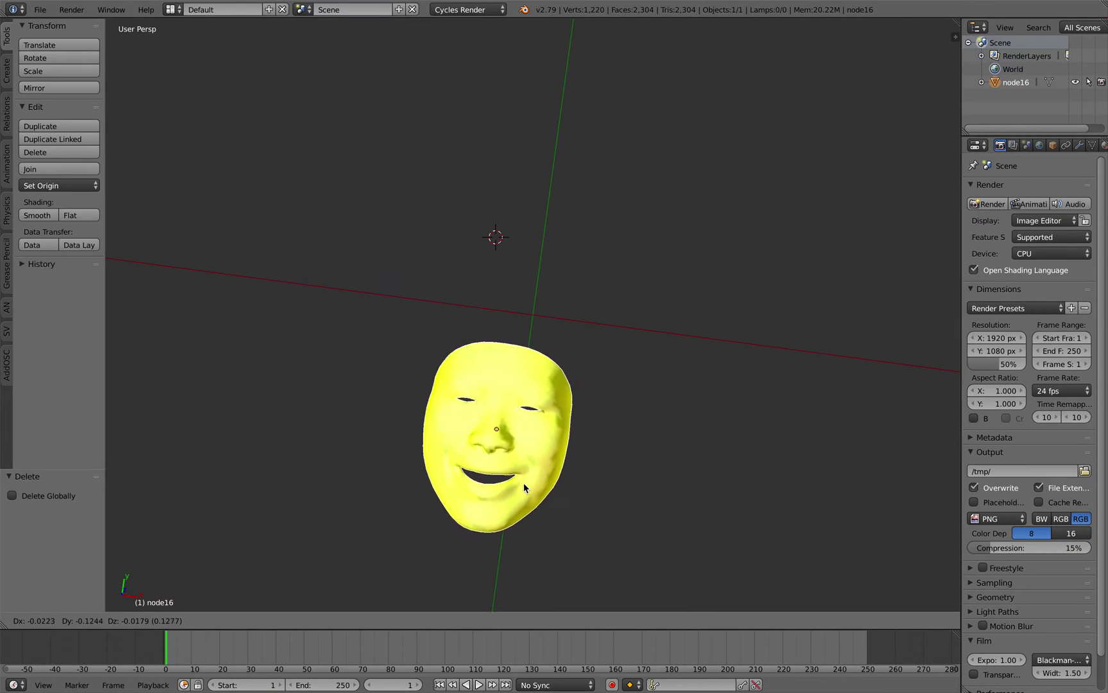
right_click(525, 476)
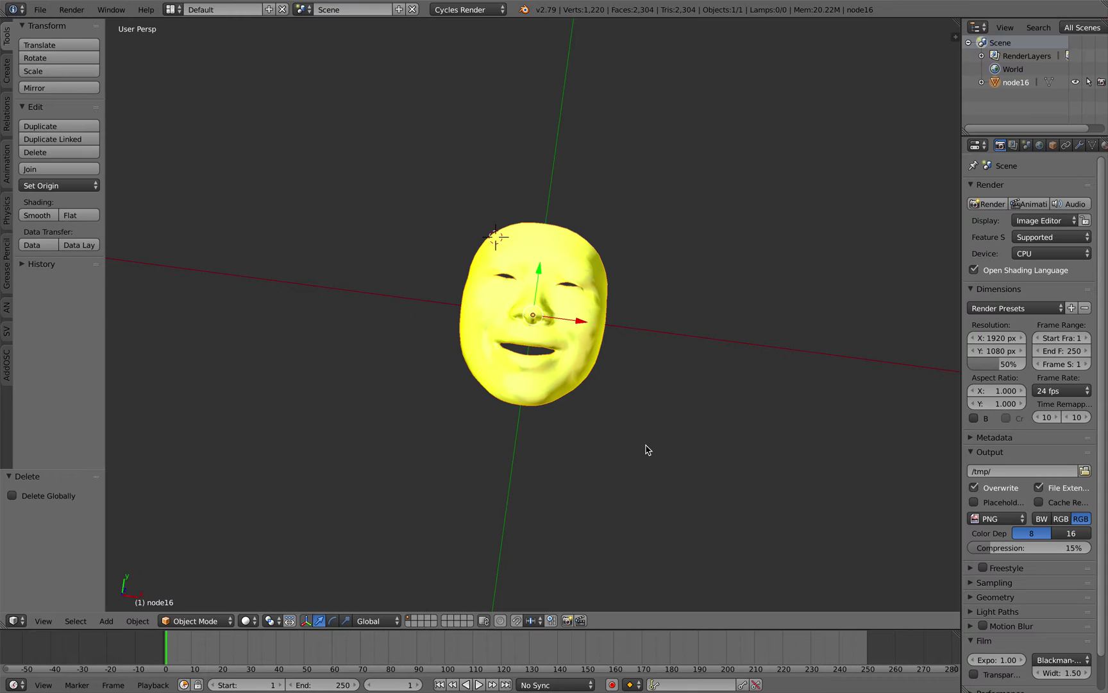
left_click_drag(646, 450, 567, 440)
key("g")
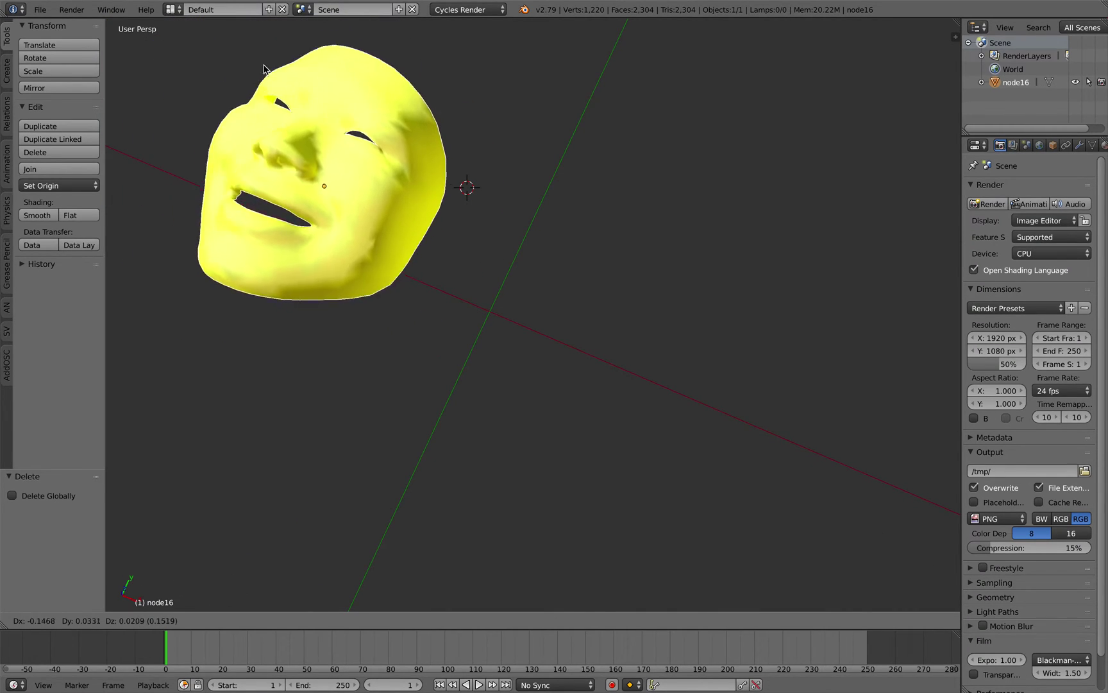
right_click(341, 181)
Switch to the UV Editing screen layout and widen the 3D view
left_click(173, 9)
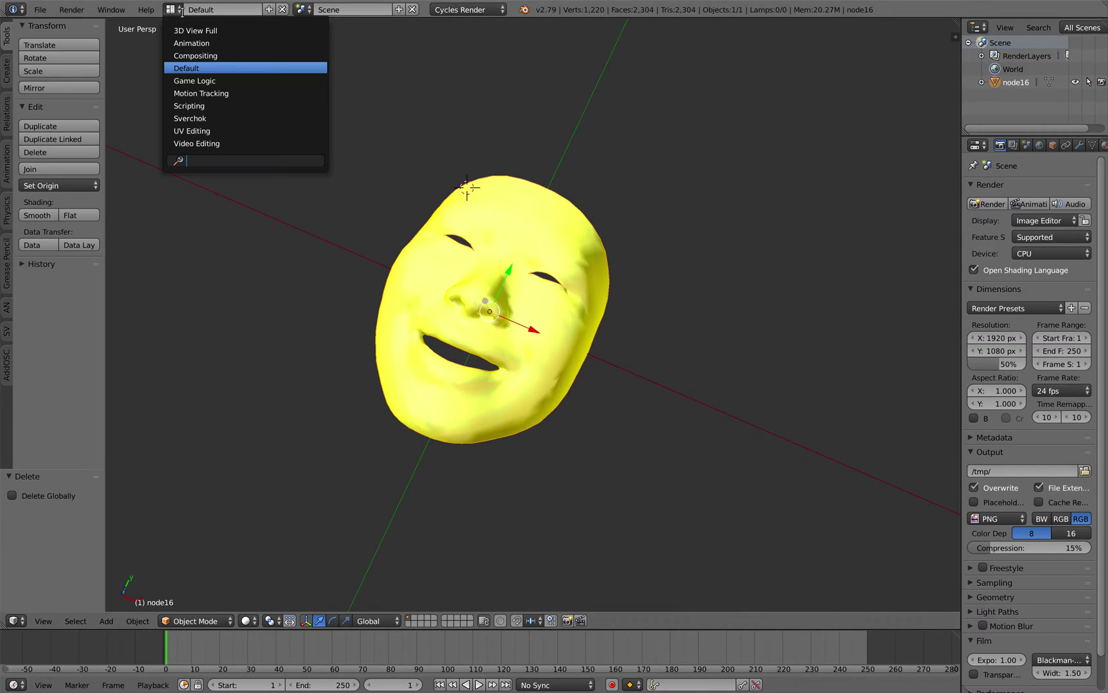
left_click(212, 128)
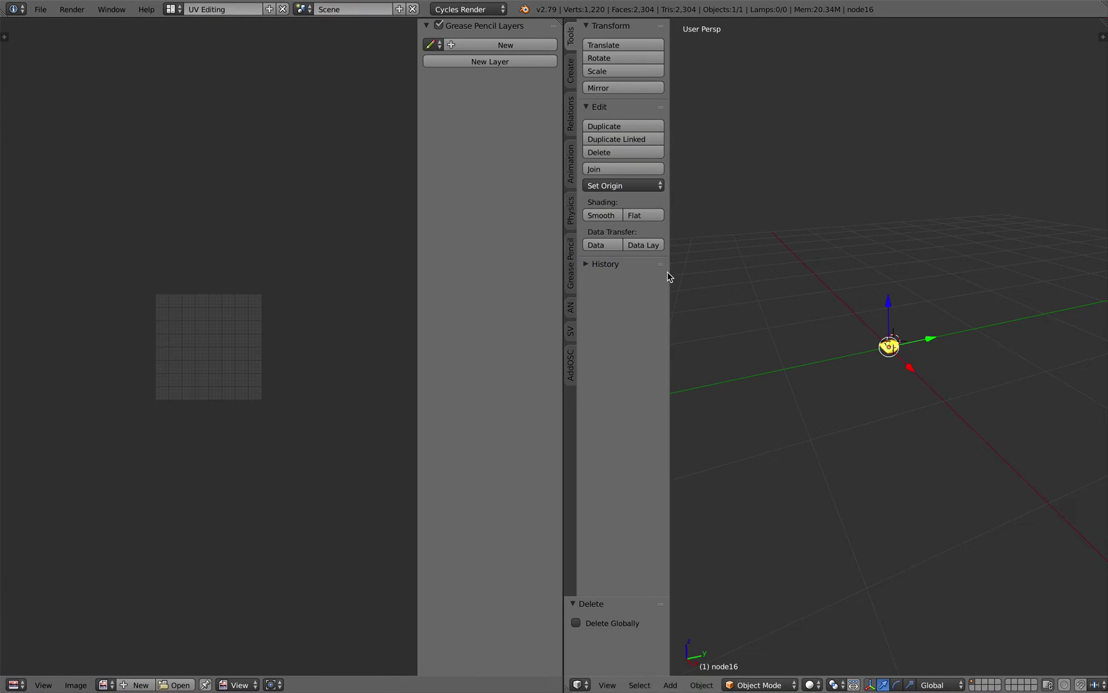
left_click_drag(671, 272, 566, 277)
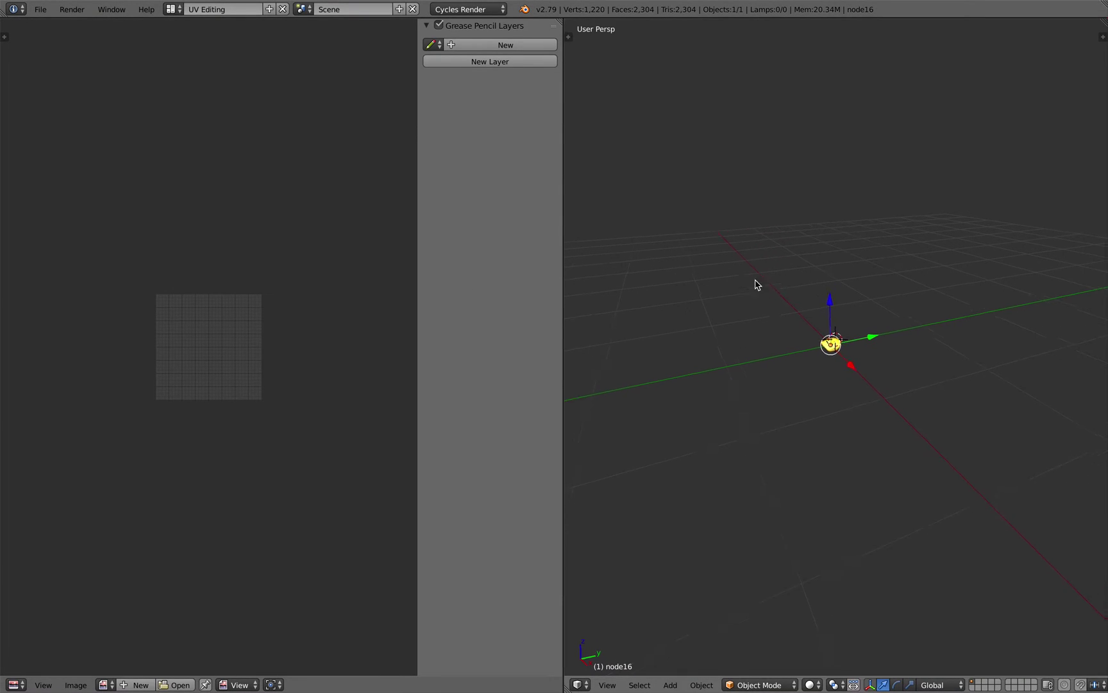
left_click_drag(750, 277, 774, 267)
Put the face mesh in Edit Mode with all vertices selected to show its full UV map
key("Tab")
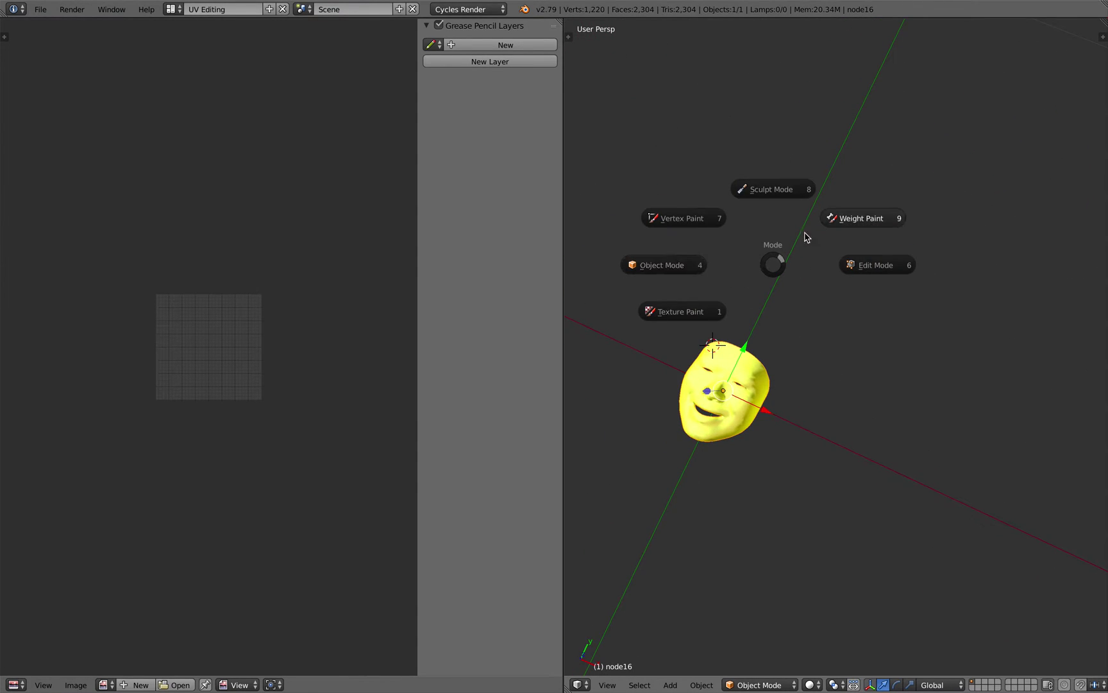
left_click(848, 263)
key("a")
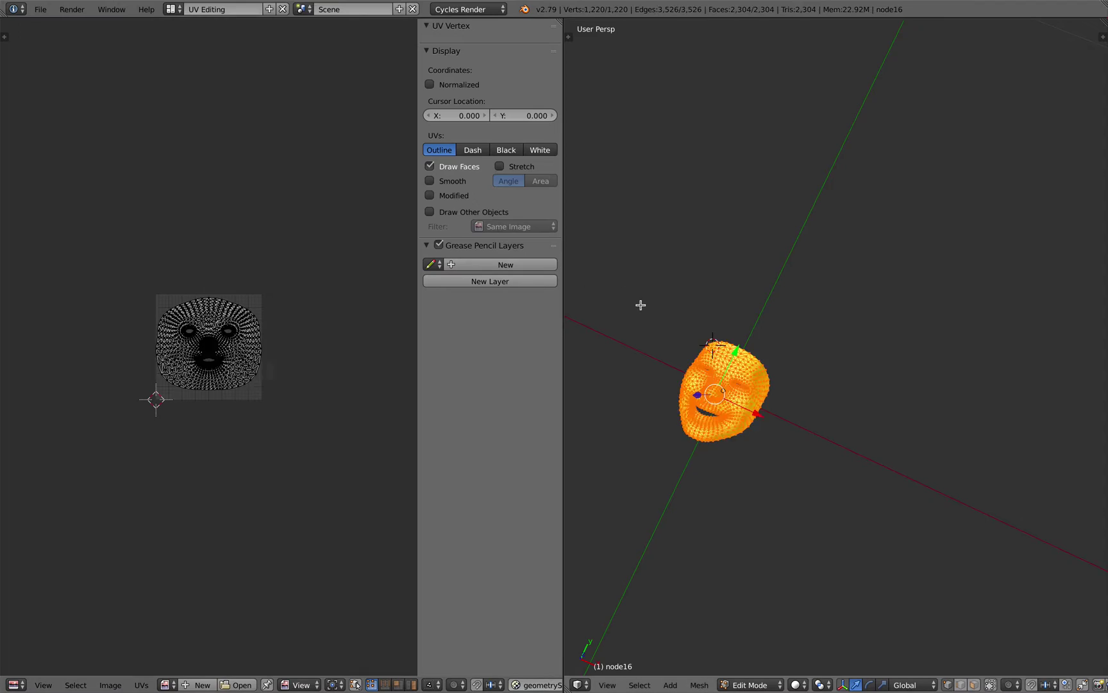
scroll(668, 312, "up", 5)
scroll(719, 286, "down", 3)
left_click_drag(742, 273, 708, 269)
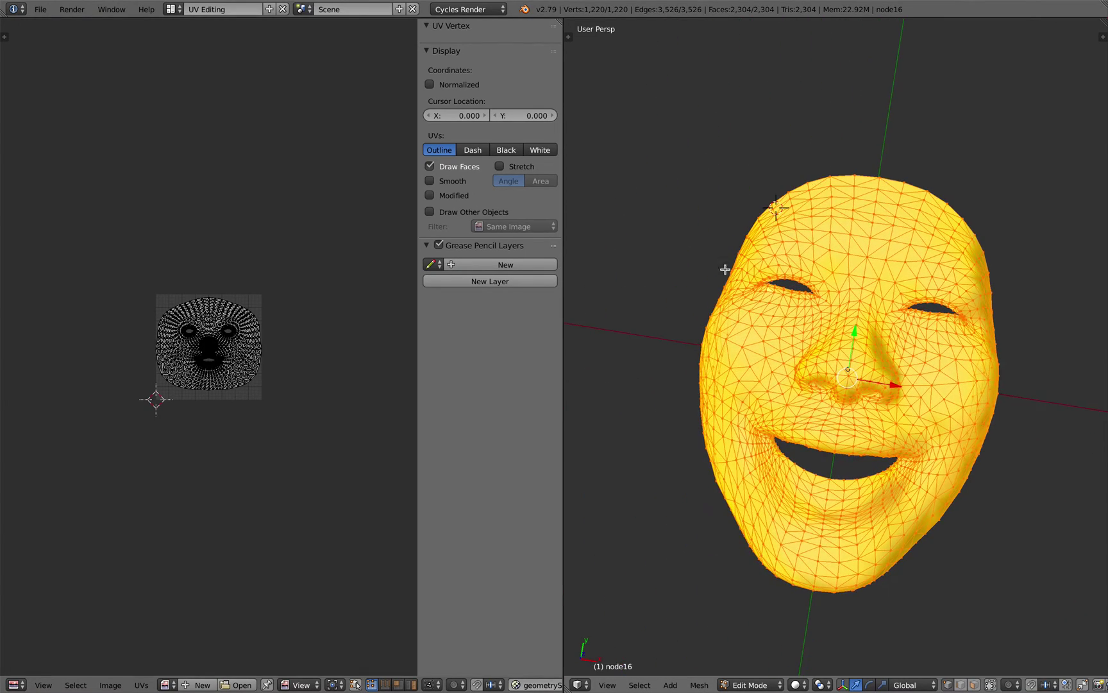
scroll(269, 280, "up", 4)
scroll(274, 284, "up", 2)
scroll(238, 273, "down", 1)
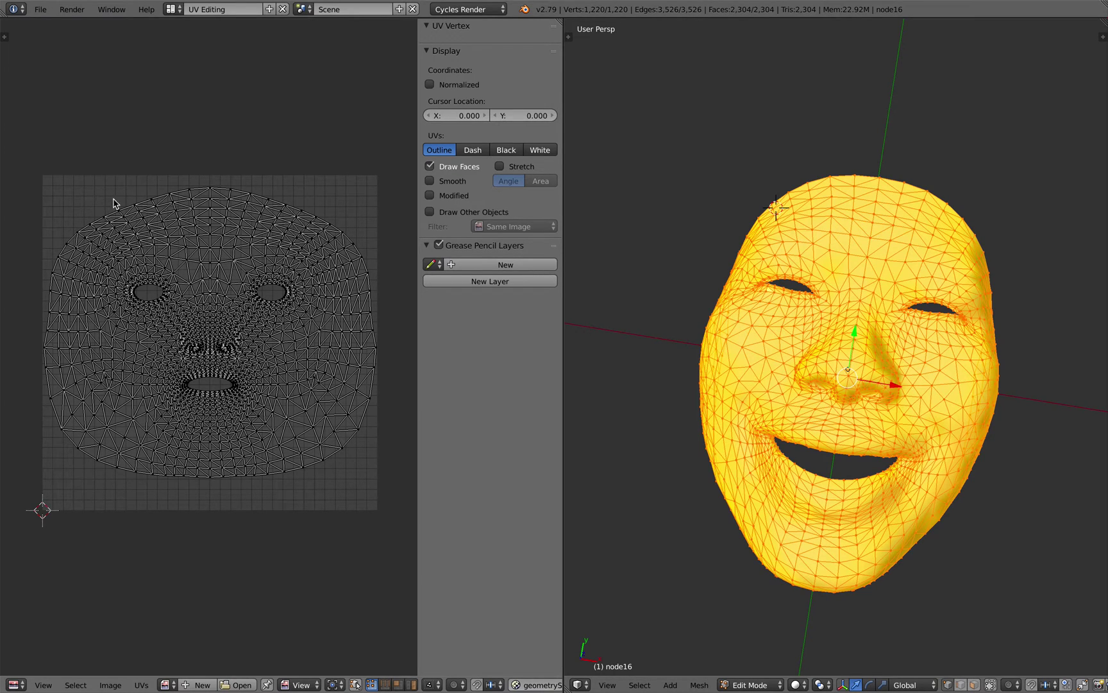
mouse_move(683, 398)
left_mouse_down()
mouse_move(707, 391)
mouse_move(681, 386)
mouse_move(692, 406)
left_mouse_up()
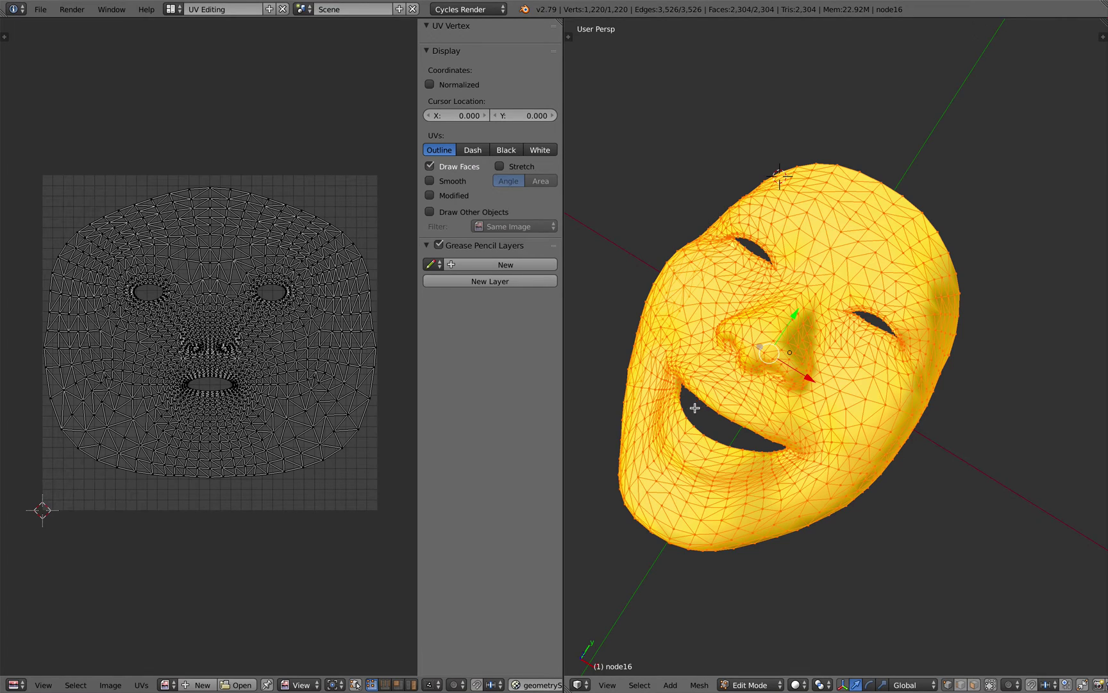
left_click_drag(703, 417, 705, 420)
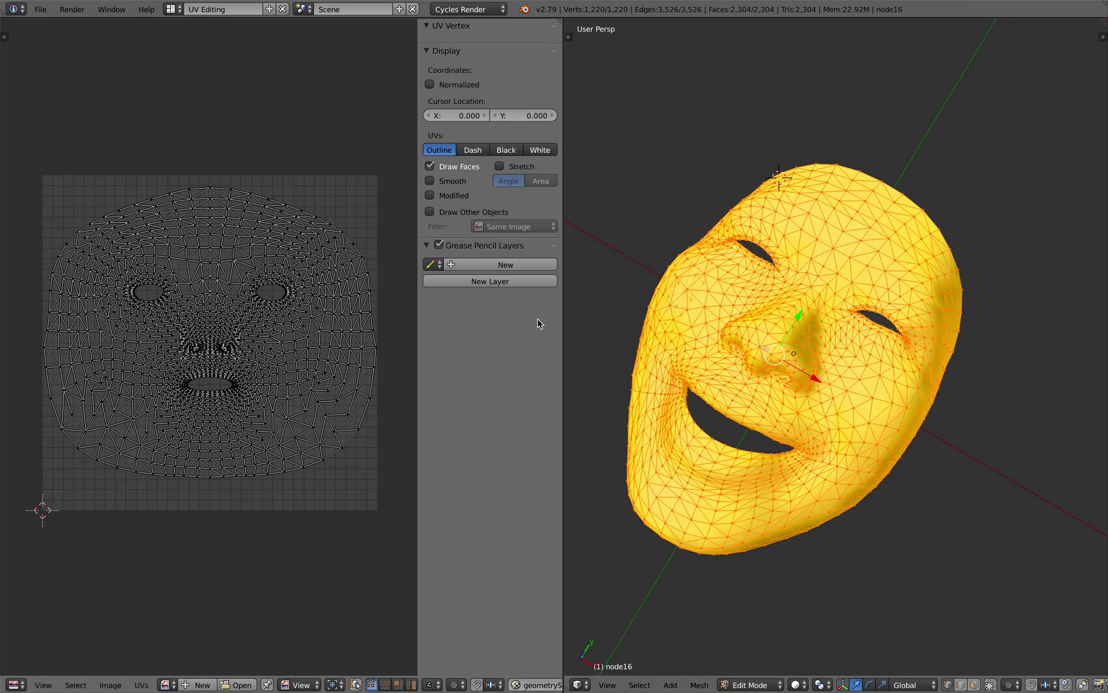
Close the File menu unused and return the face mesh to Object Mode
left_click(44, 10)
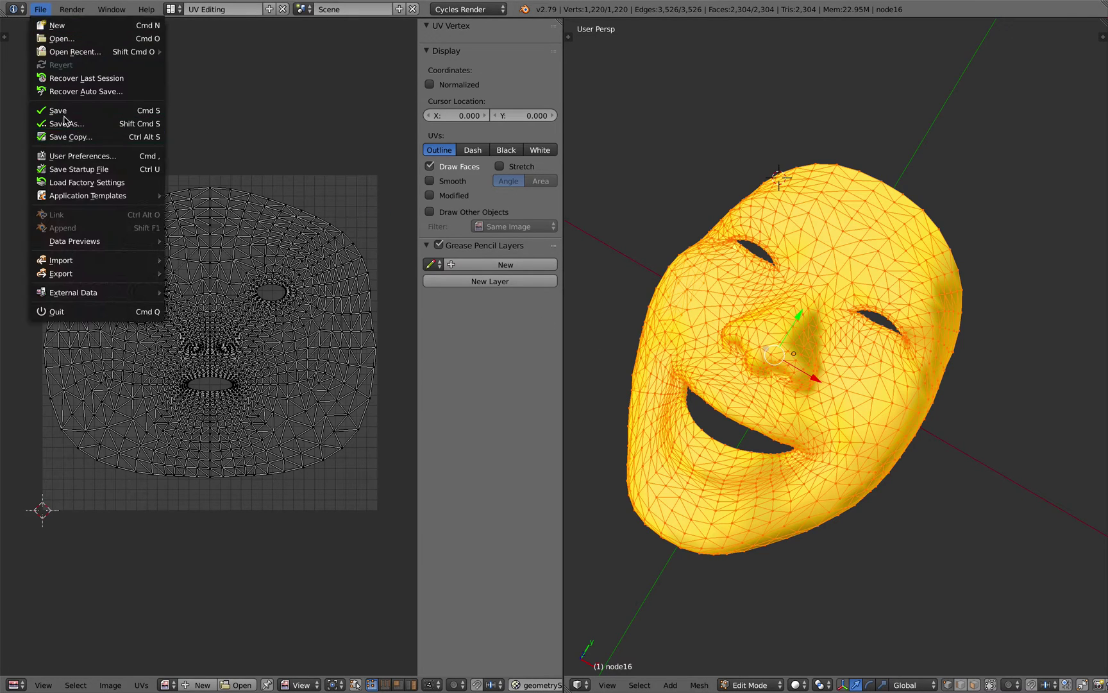
left_click(292, 258)
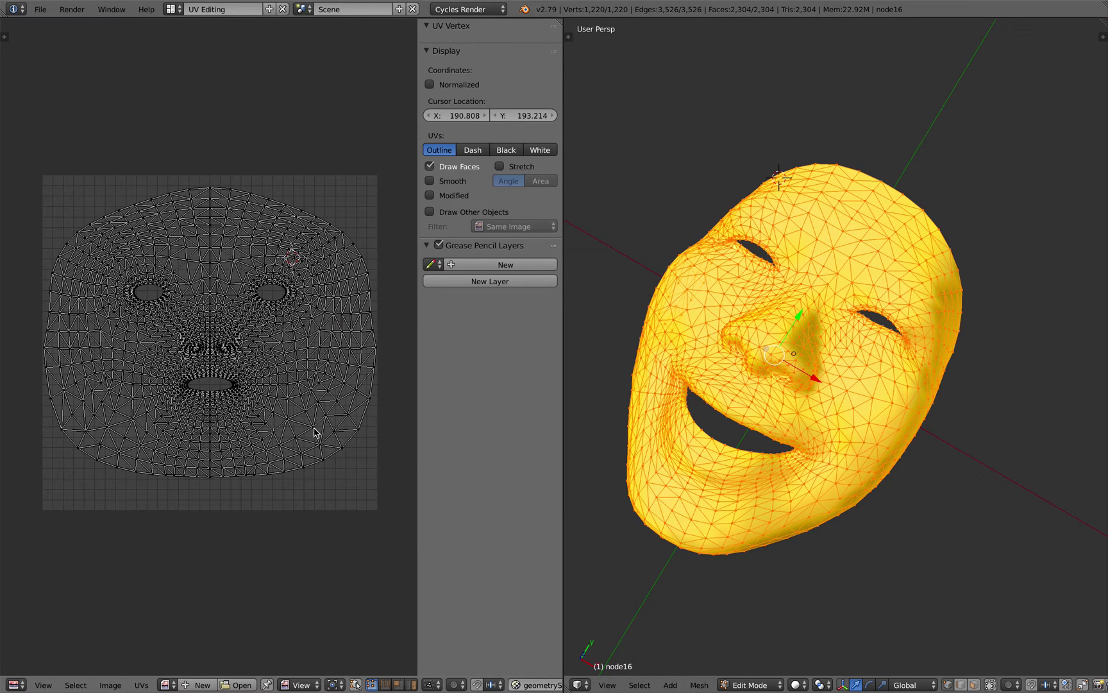
key("Tab")
left_click_drag(593, 381, 687, 363)
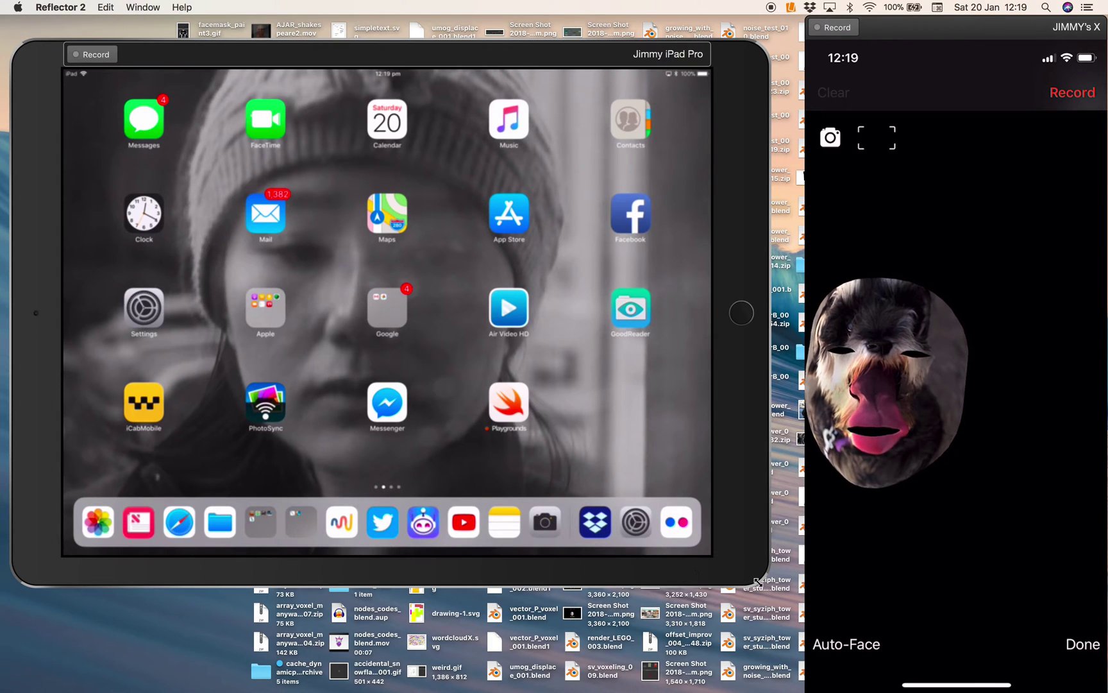
Enlarge and reposition the iPad mirror window and hide the device frames
left_click_drag(757, 582, 801, 673)
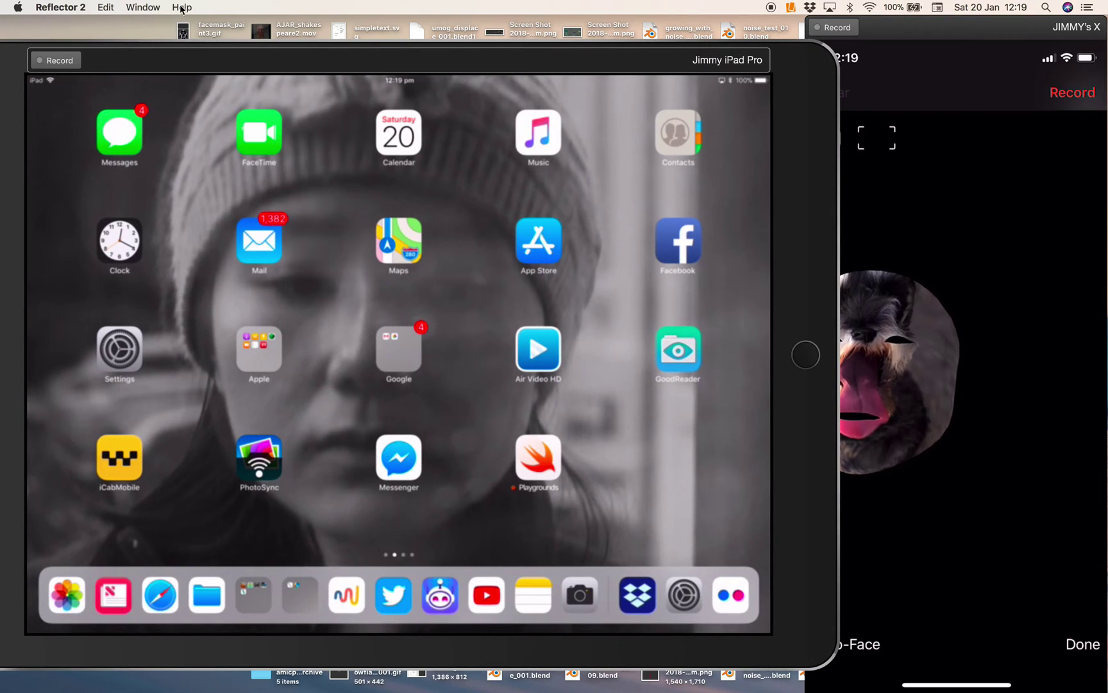
left_click(145, 7)
mouse_move(106, 5)
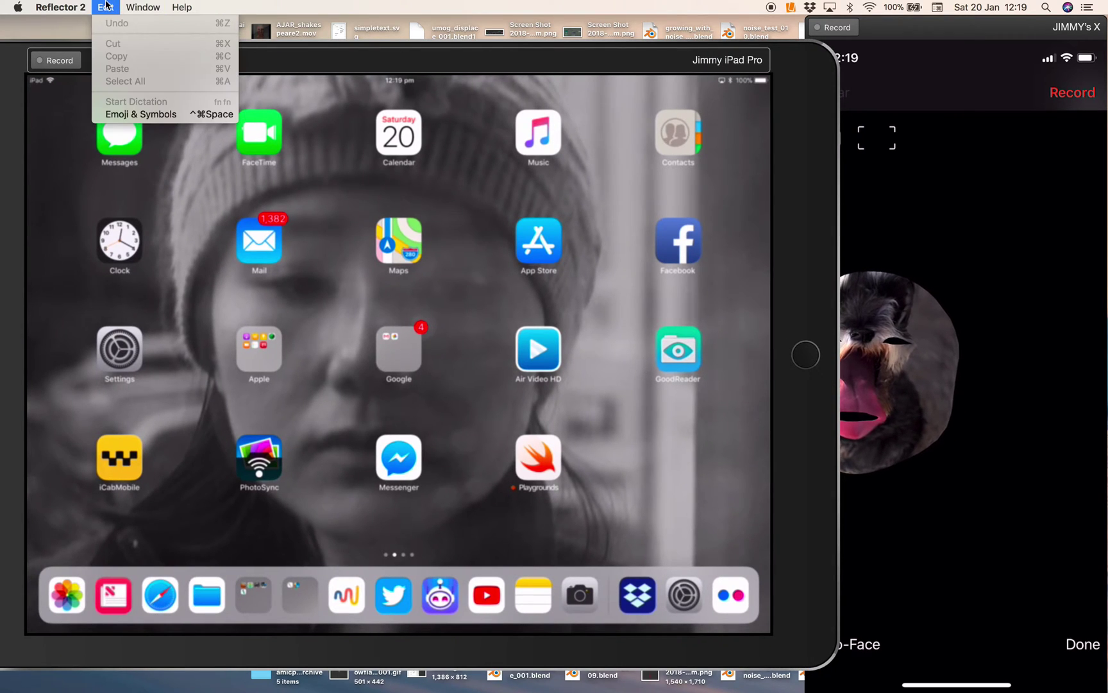
left_click(336, 61)
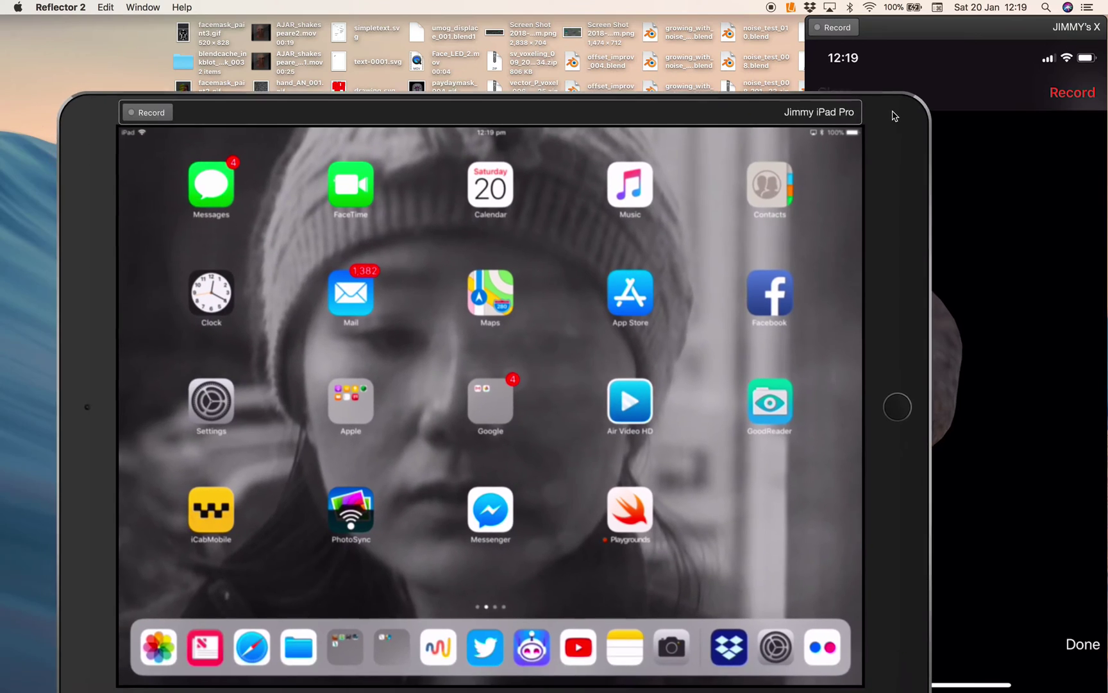
left_click_drag(895, 116, 752, 69)
right_click(762, 74)
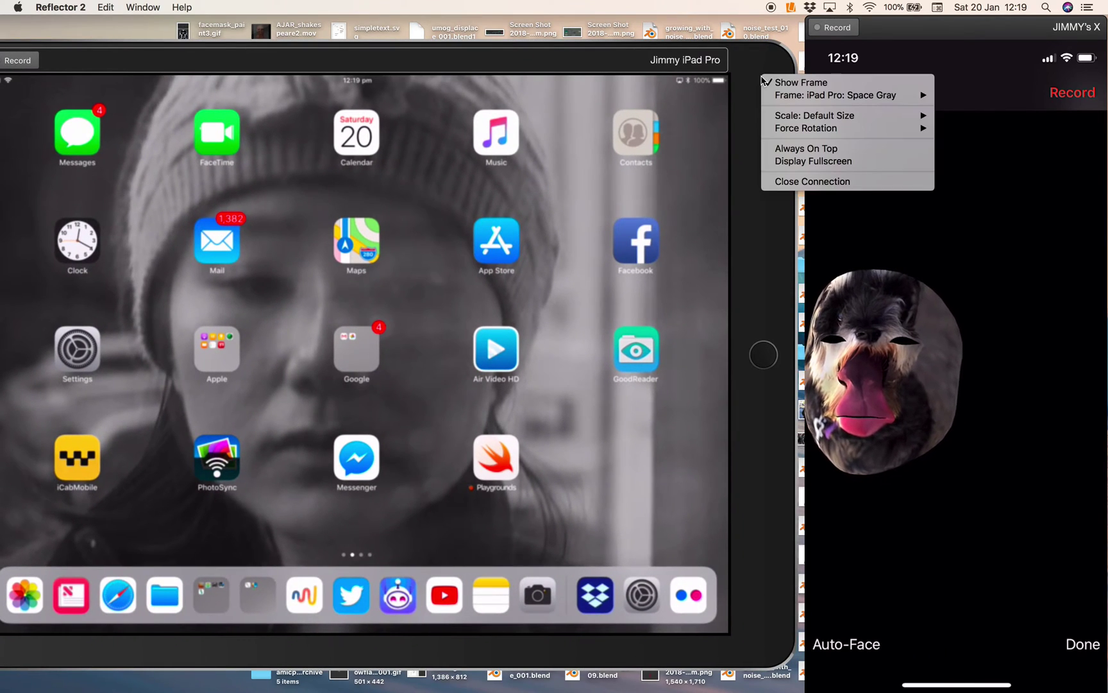
left_click(799, 82)
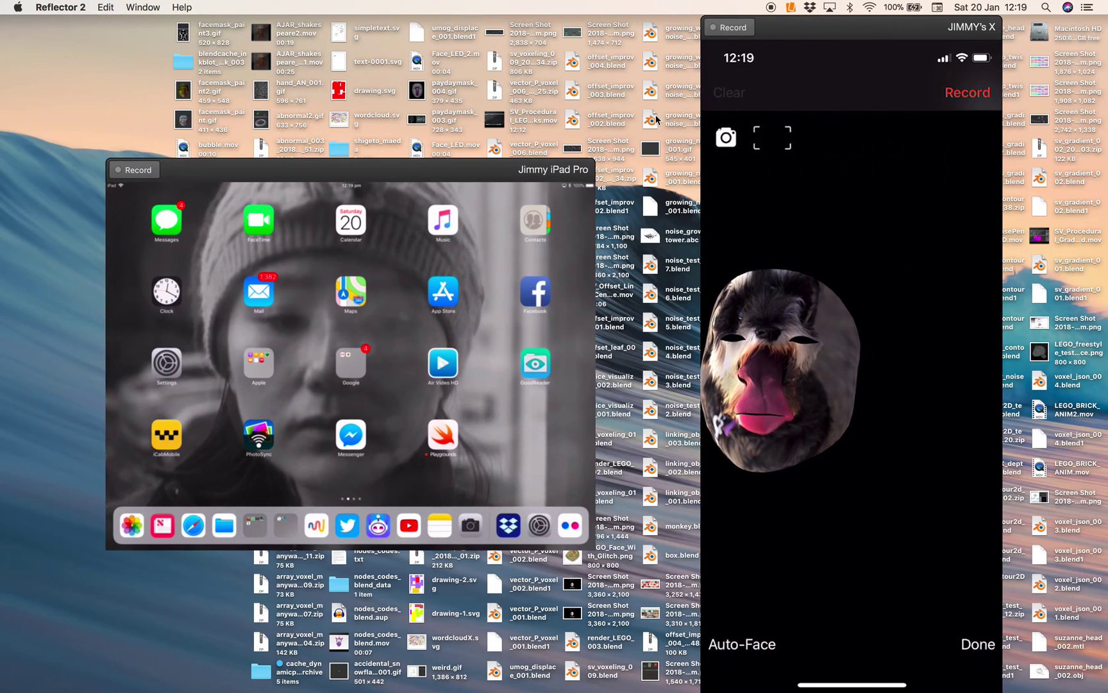
Place the iPad mirror top-left at full height, move the iPhone mirror right, and raise the iPad
left_click_drag(476, 197, 381, 65)
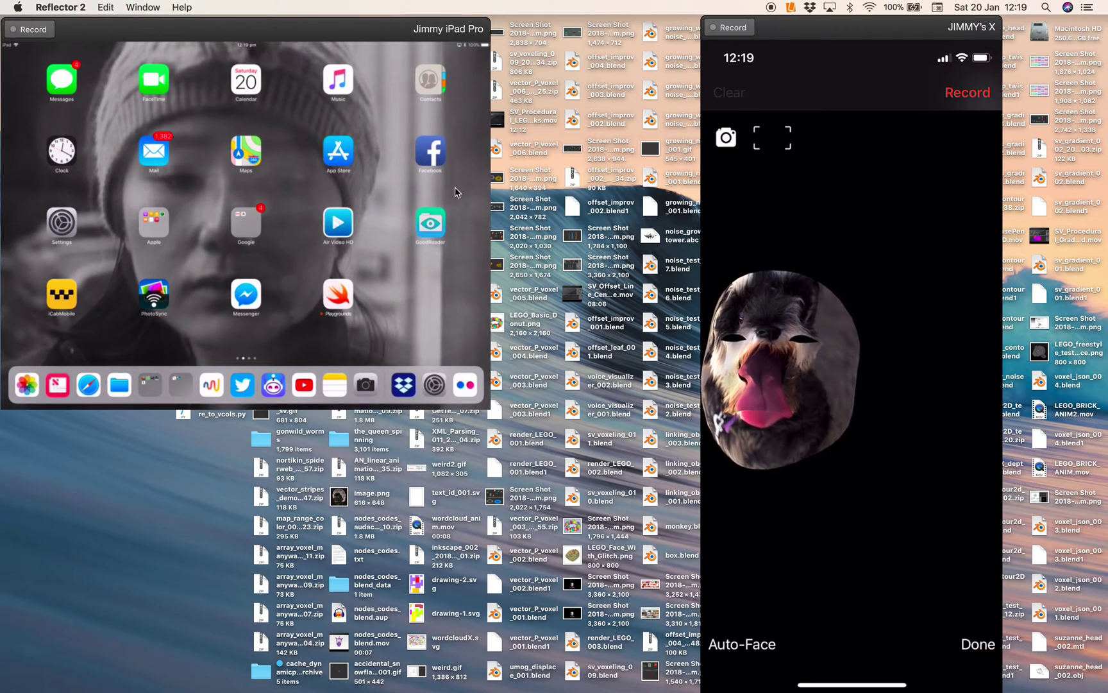
left_click_drag(479, 403, 574, 620)
left_click_drag(923, 33, 1010, 36)
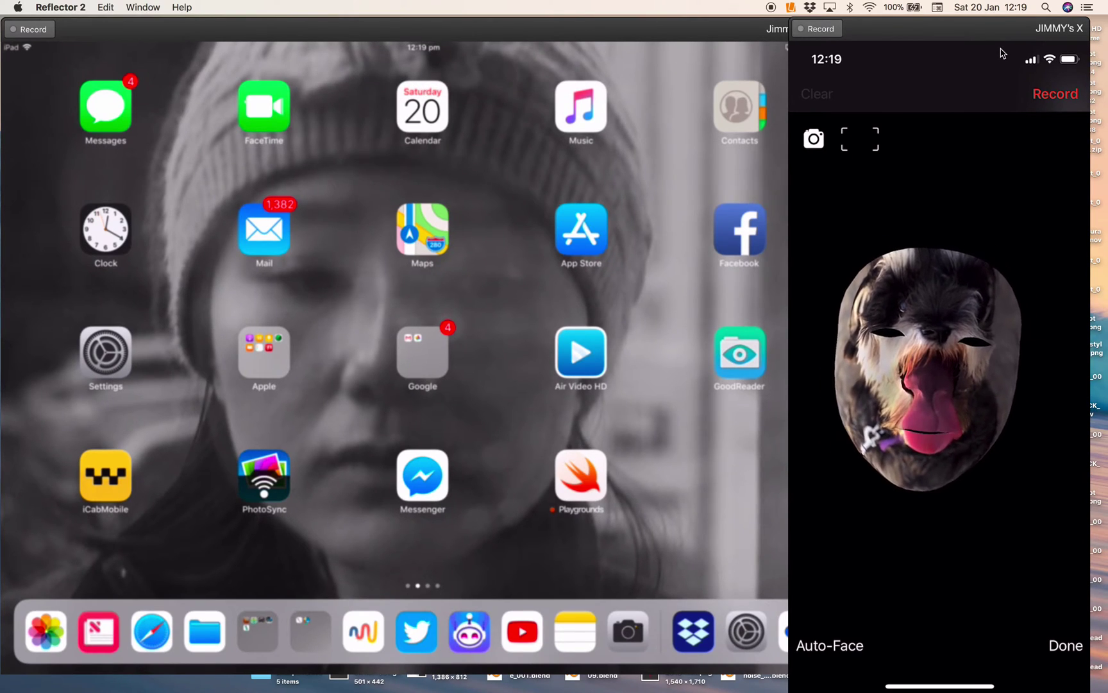
left_click(541, 120)
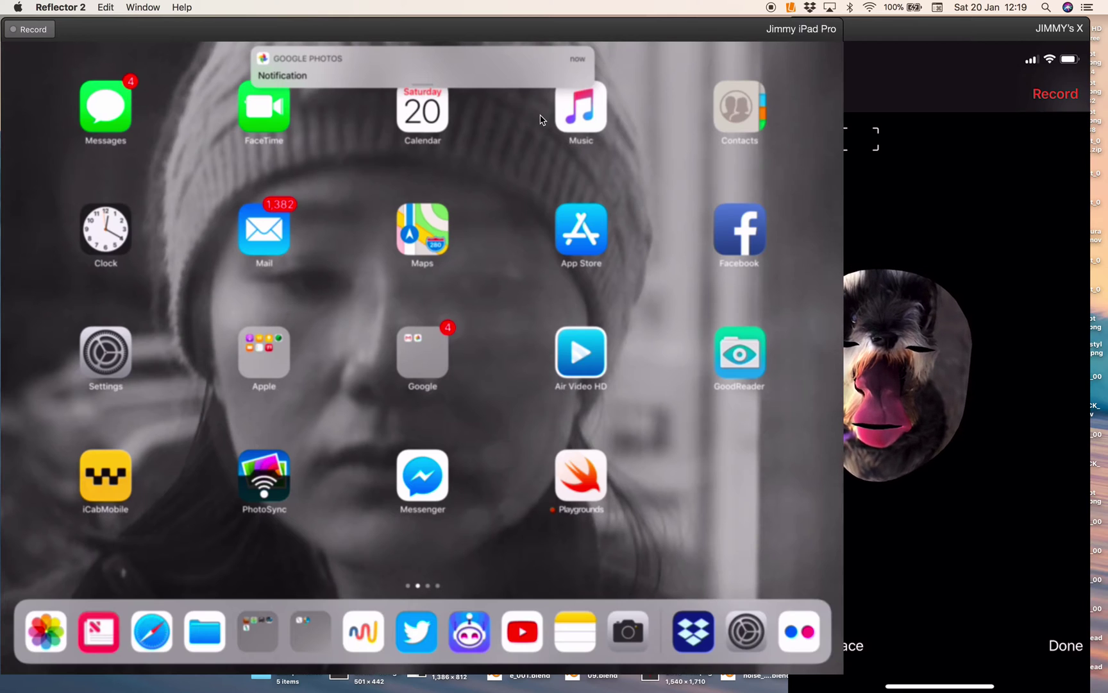
left_click_drag(607, 35, 600, 36)
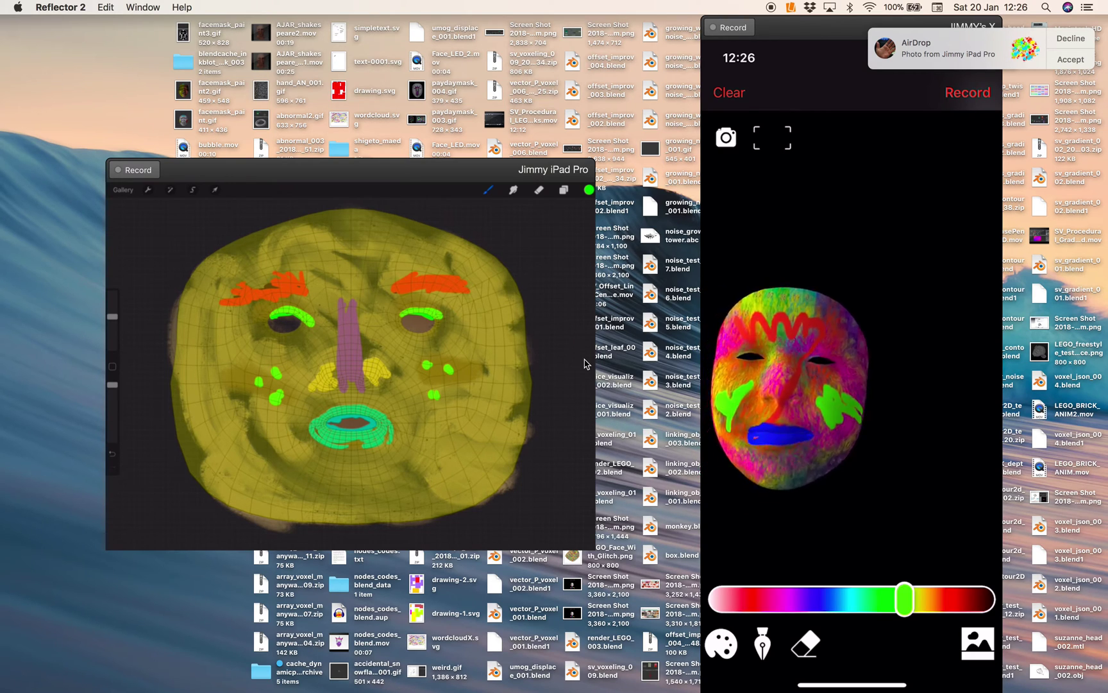
Move and enlarge the iPad mirror, decline the first AirDrop photo and dismiss the Dropbox notice
left_click_drag(440, 176, 373, 55)
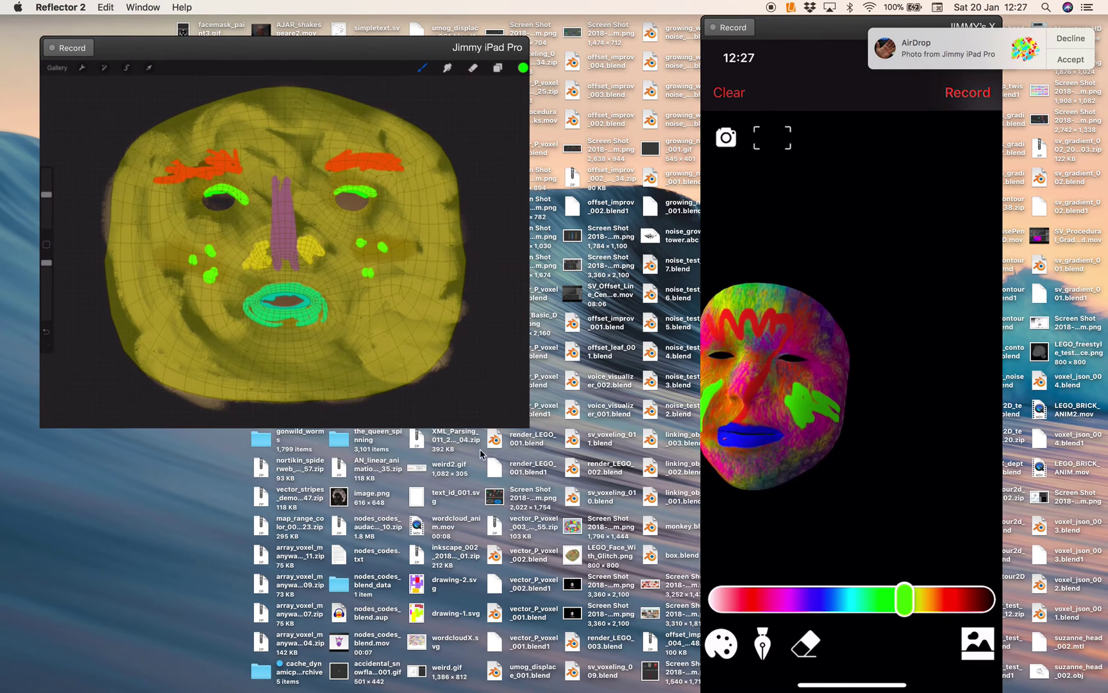
left_click_drag(527, 427, 717, 568)
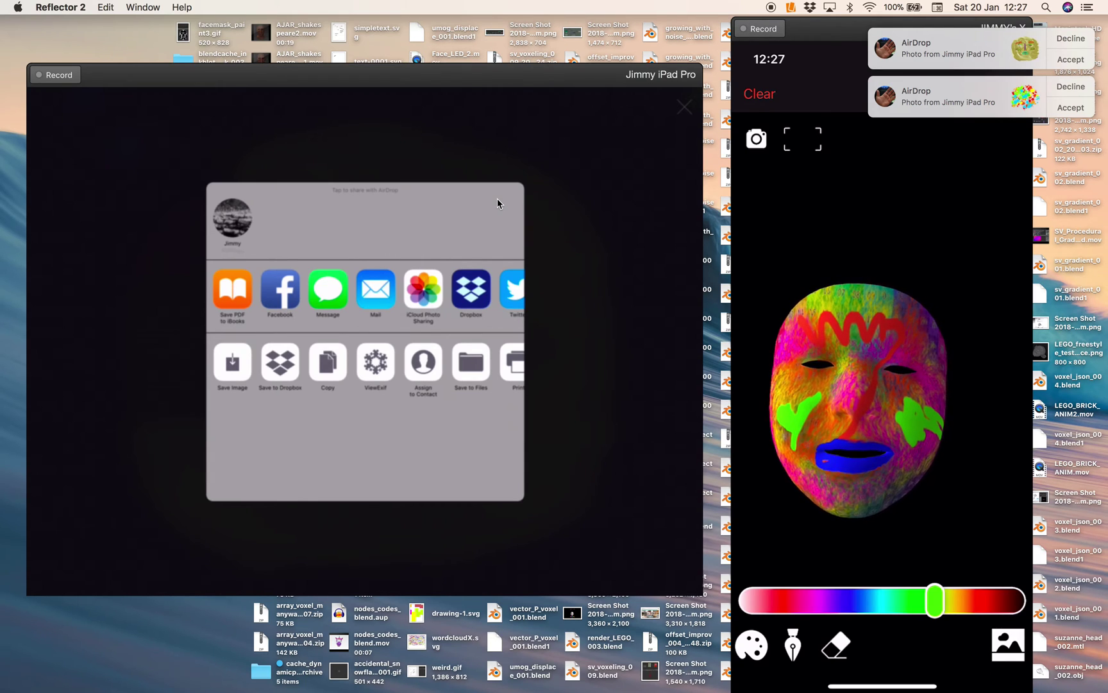
left_click(1071, 39)
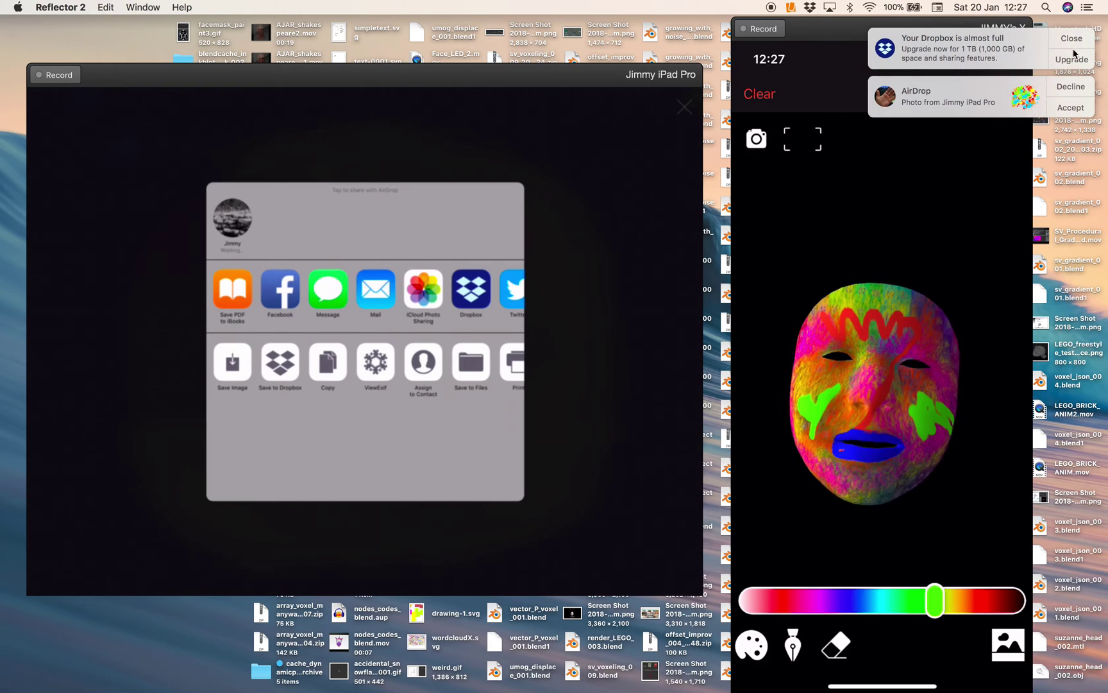
left_click(1073, 41)
left_click(1073, 41)
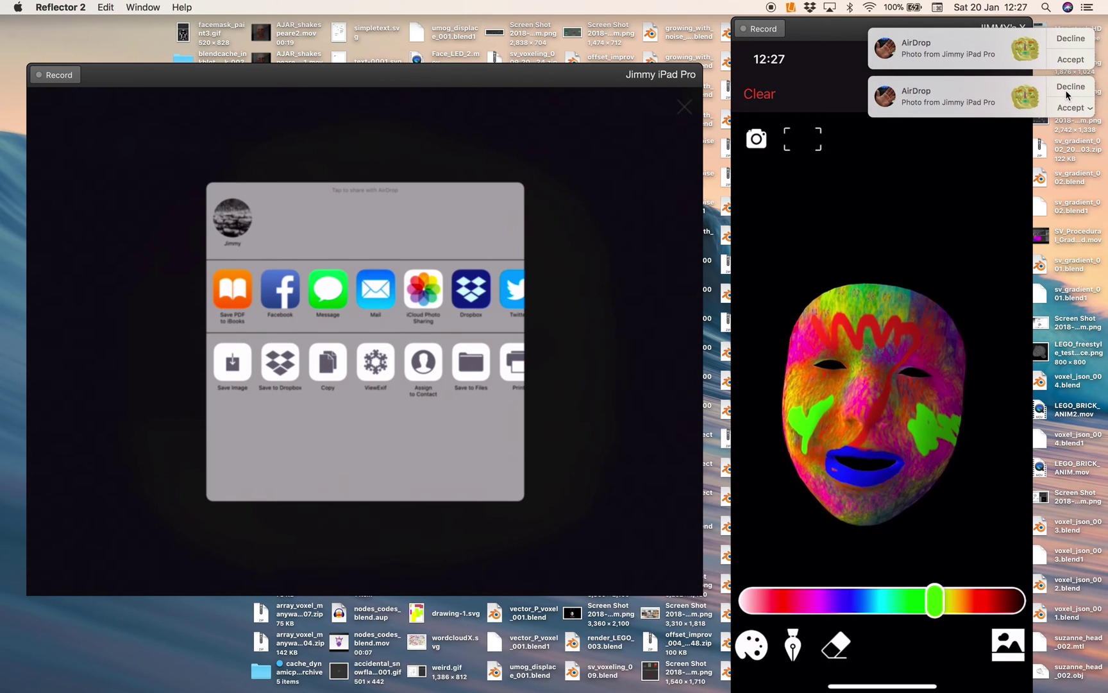
Decline the duplicate AirDrop photo, accept the remaining copy, and choose its destination
left_click(1067, 93)
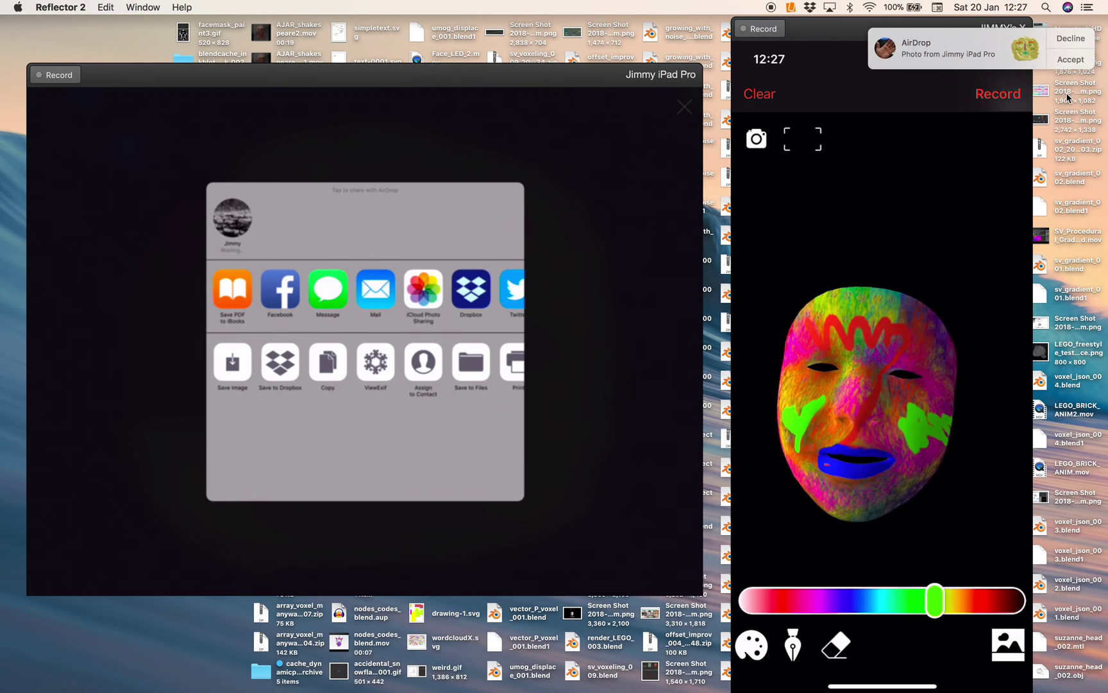
left_click(1073, 60)
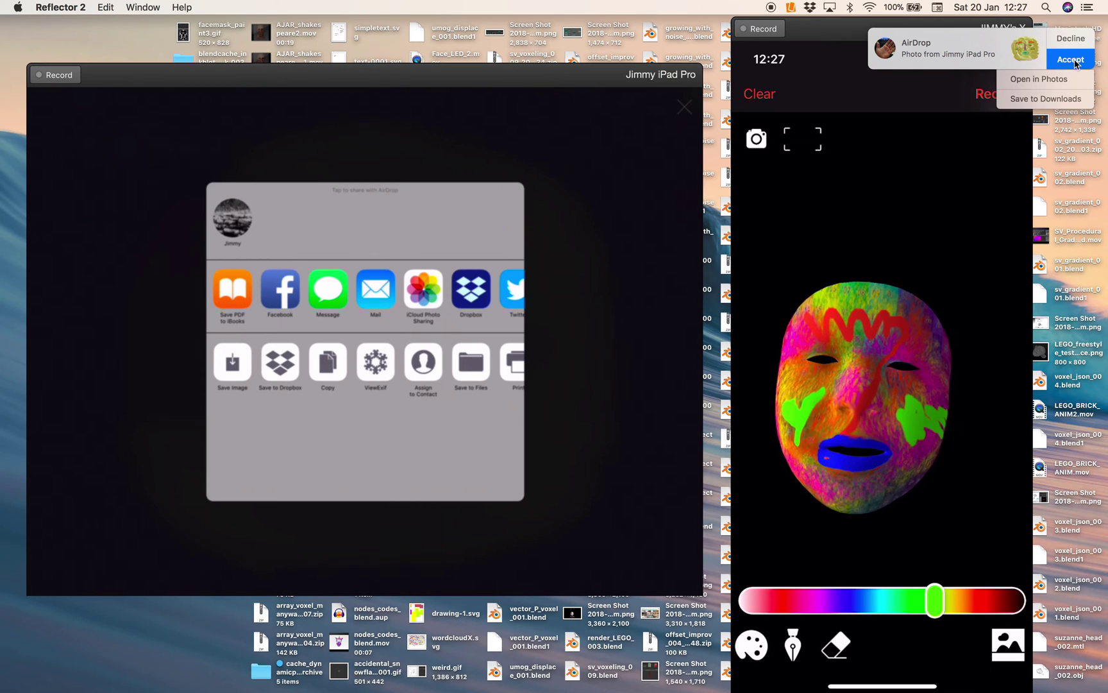
left_click(1059, 80)
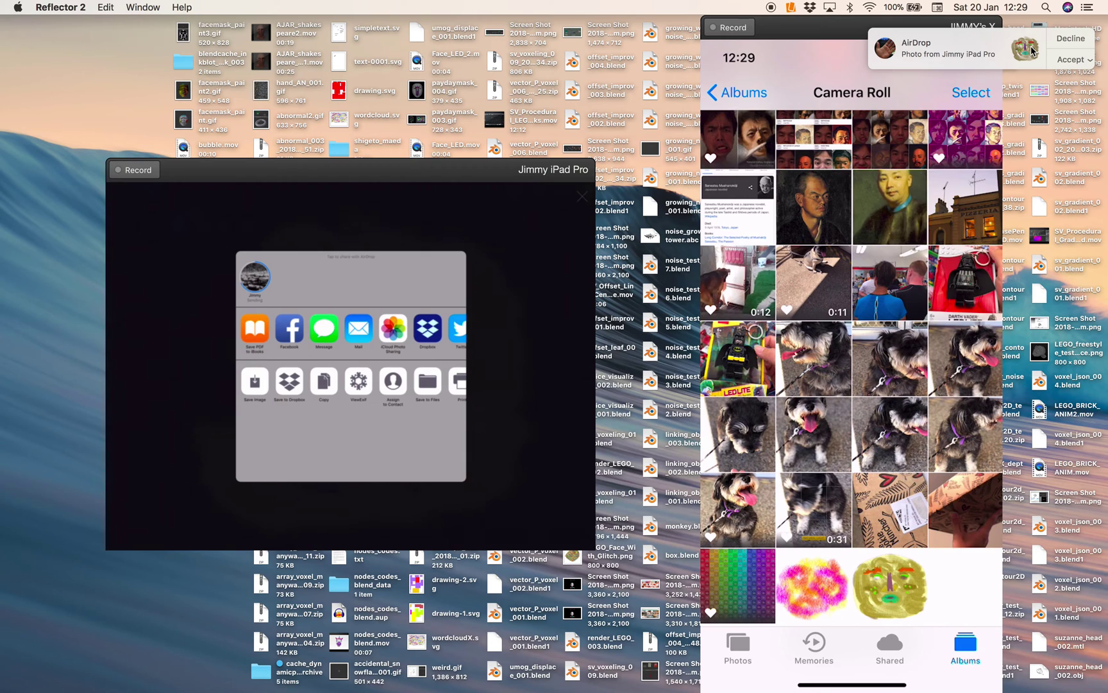
Dismiss the incoming AirDrop photo notification on the Mac
left_click(1033, 51)
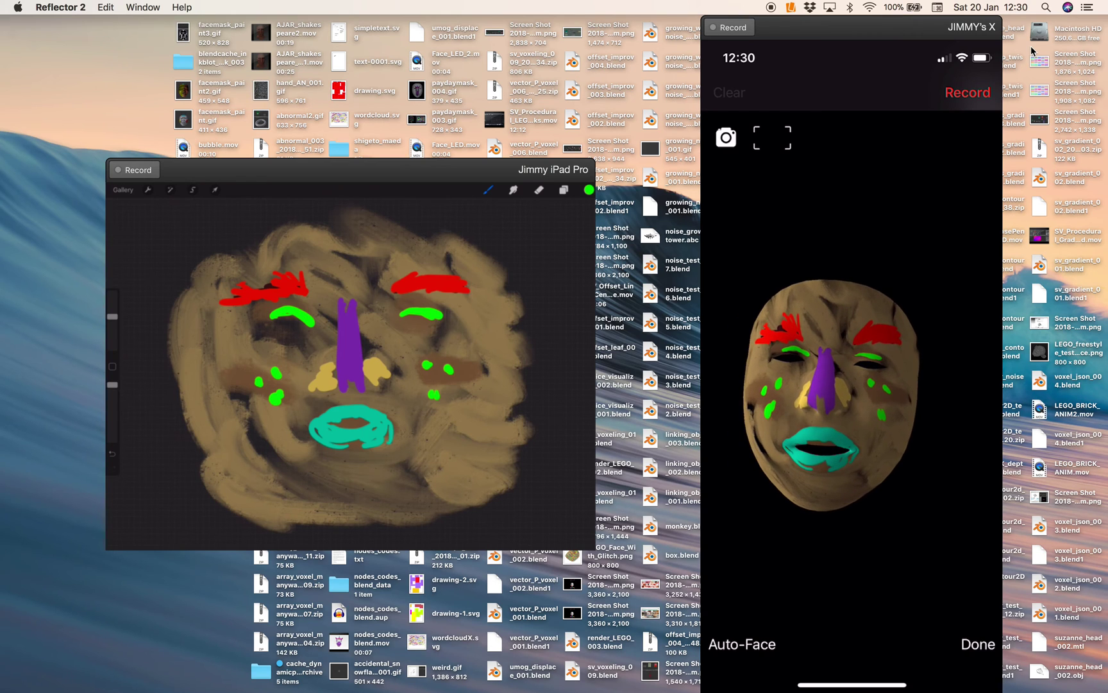
key("ctrl+Right")
scroll(948, 135, "down", 5)
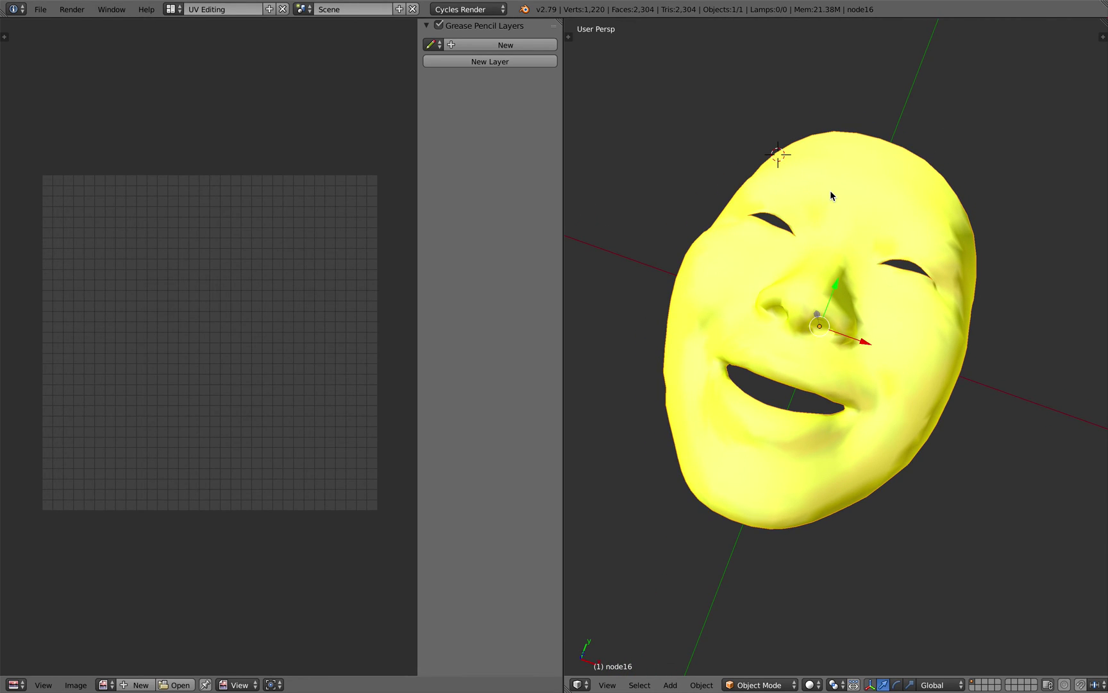
key("ctrl+Left")
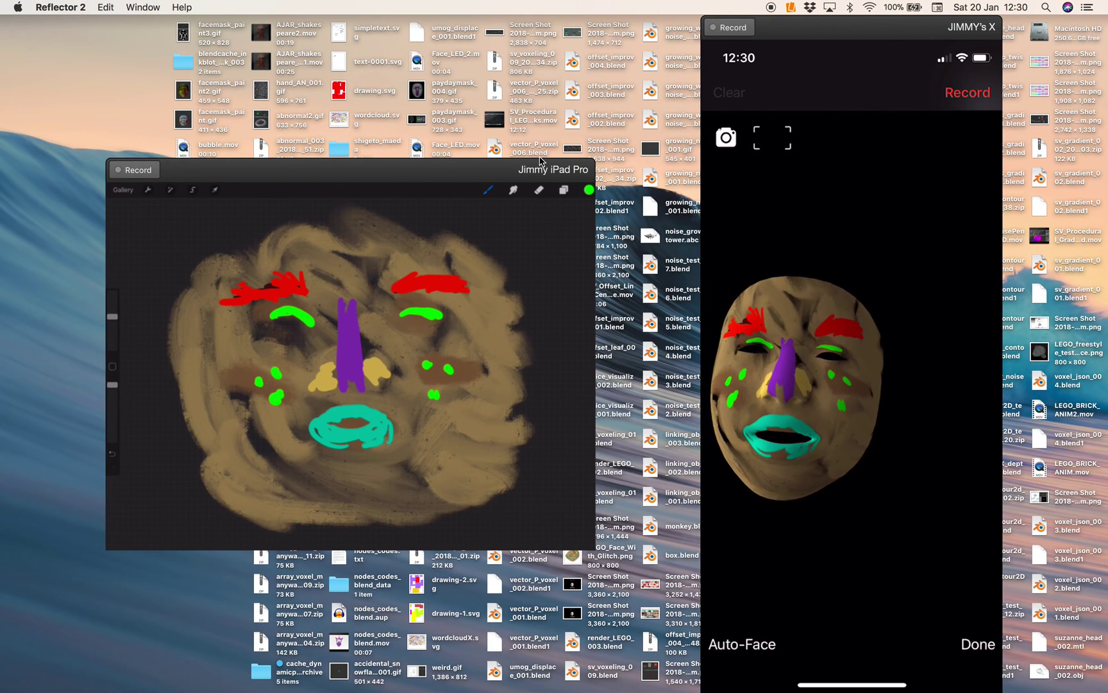
left_click_drag(470, 171, 409, 62)
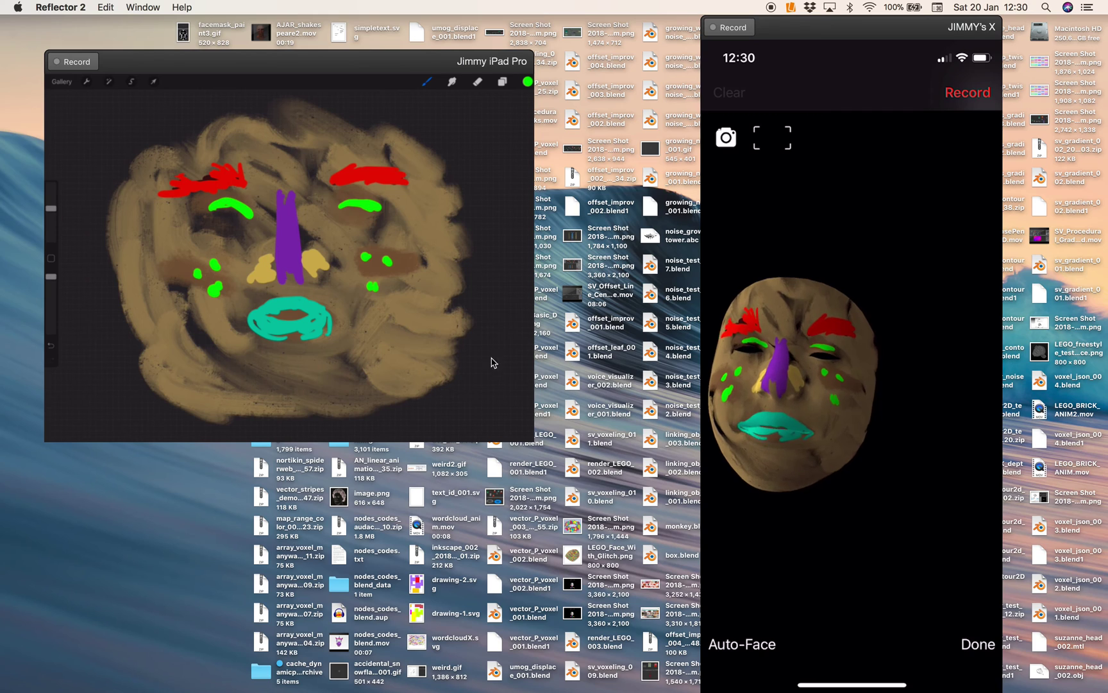
left_click_drag(522, 433, 766, 616)
Move the iPhone mirror window to the right and fine-tune the iPad mirror's position beside it
left_click(853, 40)
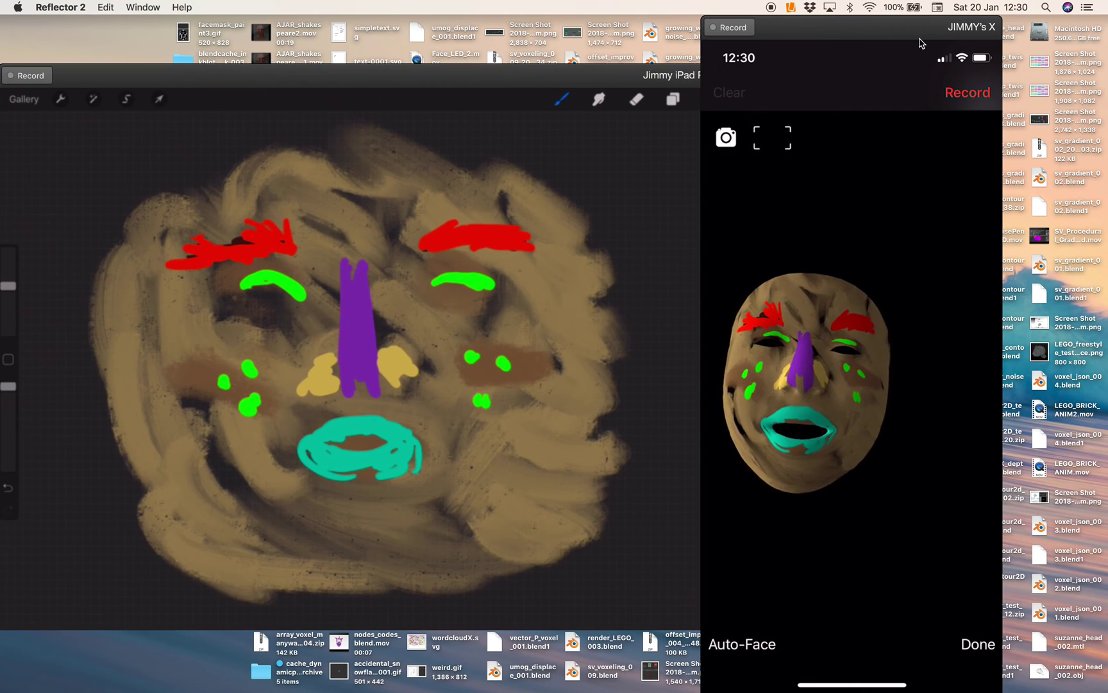
left_click_drag(876, 39, 921, 42)
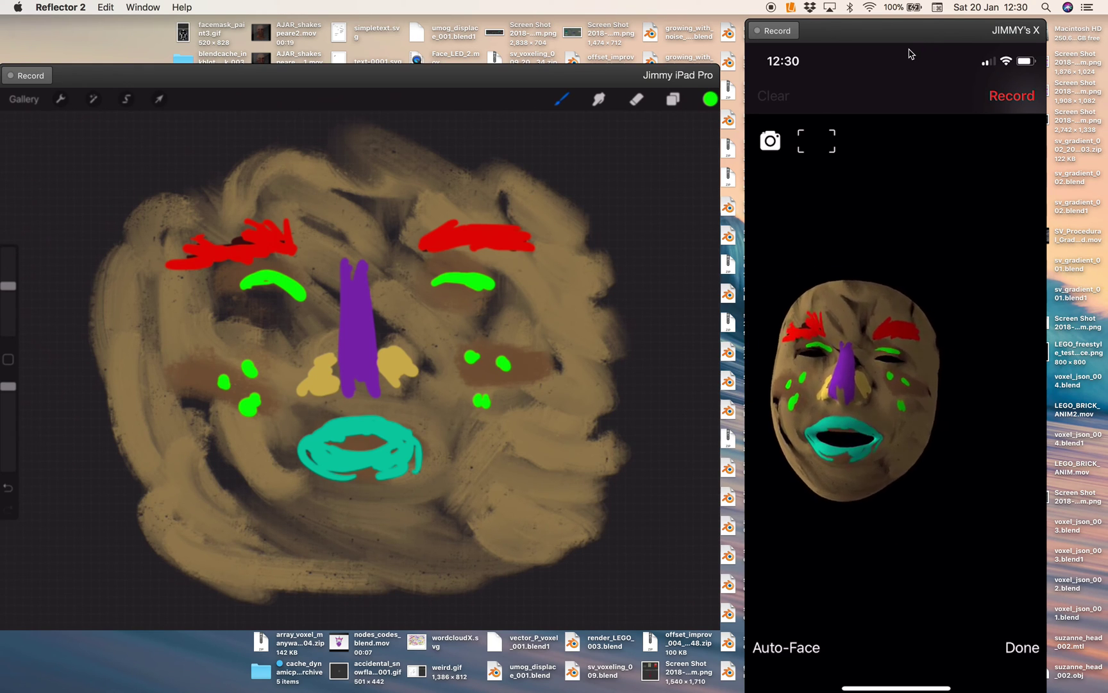
left_click_drag(556, 76, 576, 75)
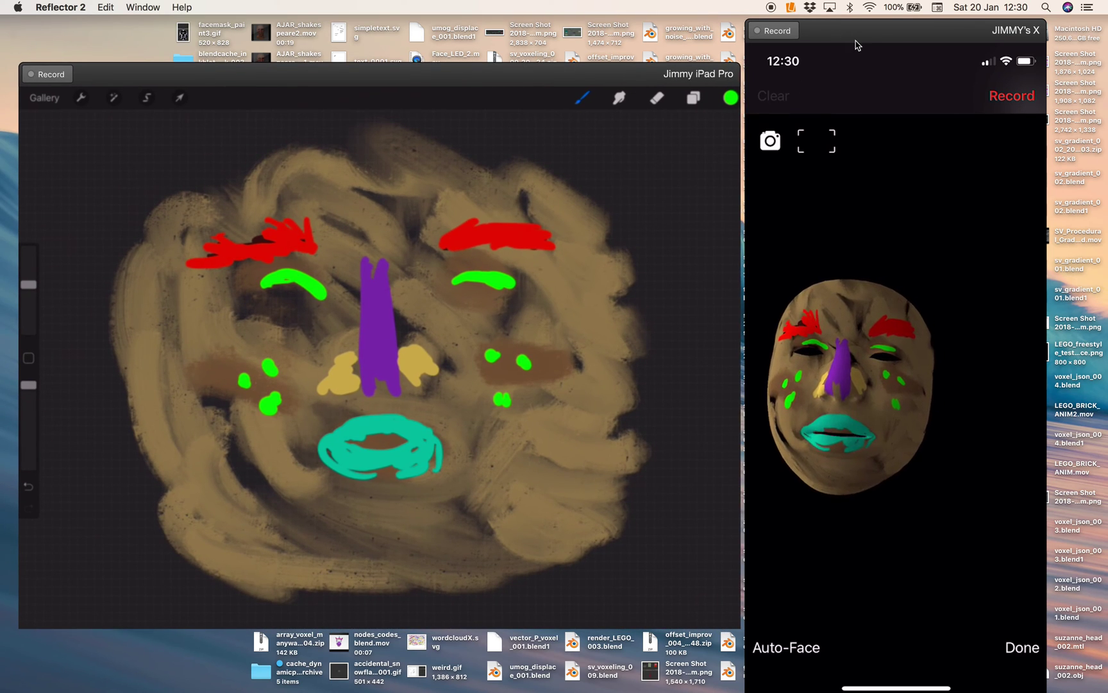
left_click_drag(542, 82, 529, 80)
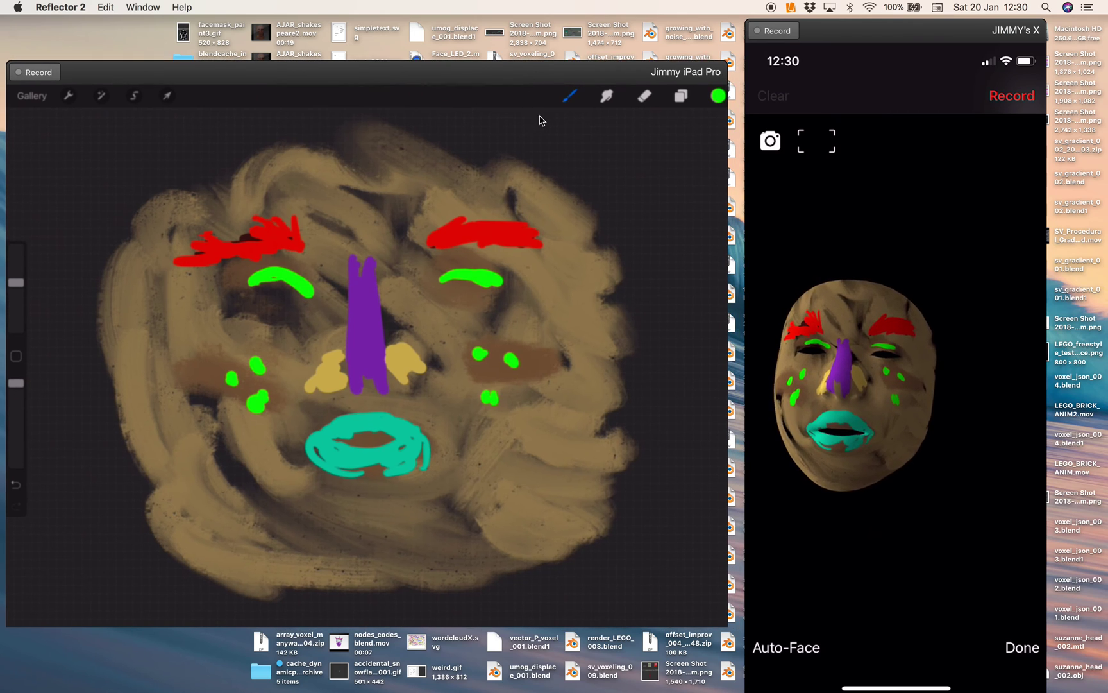